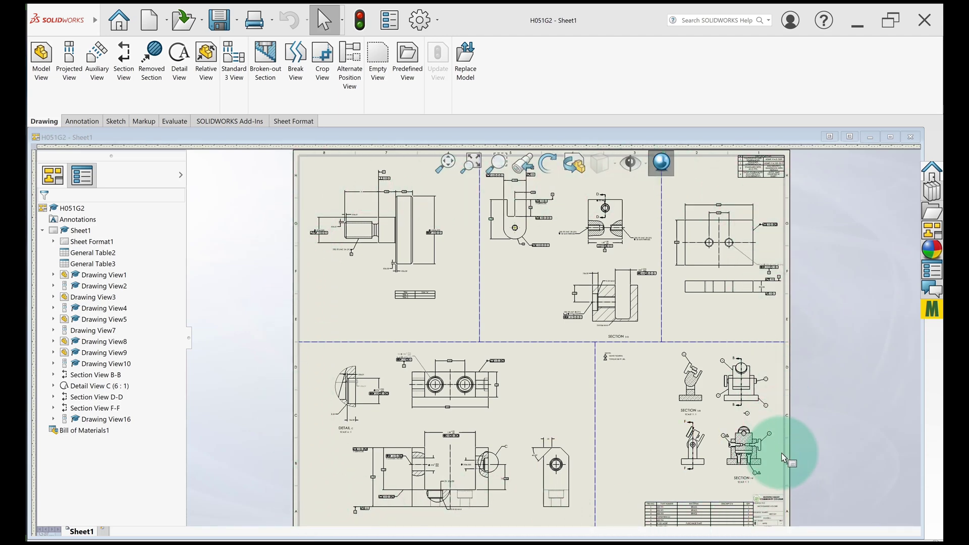
# Examine the dimensioned part views, section views, assembly views and parts list on the H051G2 reference drawing
pyautogui.scroll(-5, 432, 292)
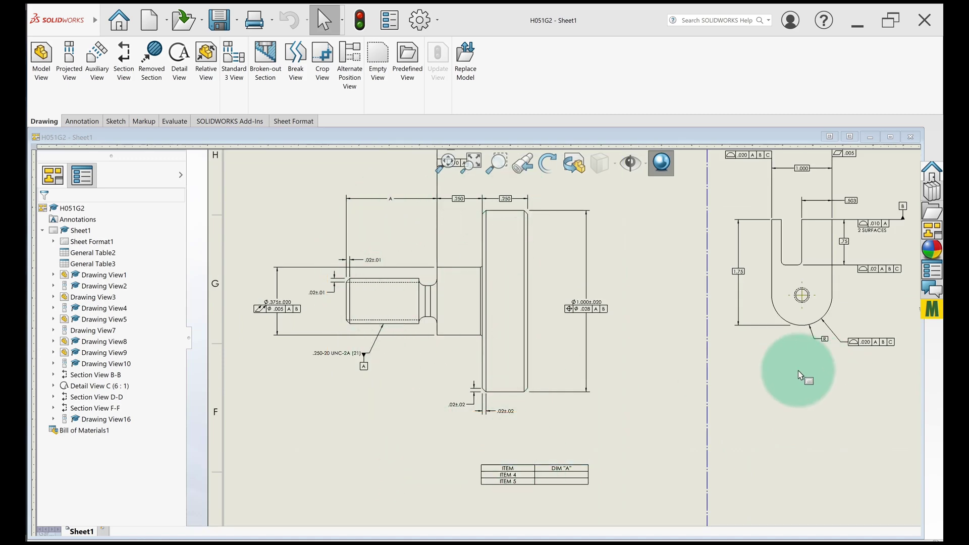
pyautogui.moveTo(800, 367)
pyautogui.mouseDown(button='middle')
pyautogui.moveTo(322, 355)
pyautogui.moveTo(318, 376)
pyautogui.mouseUp(button='middle')
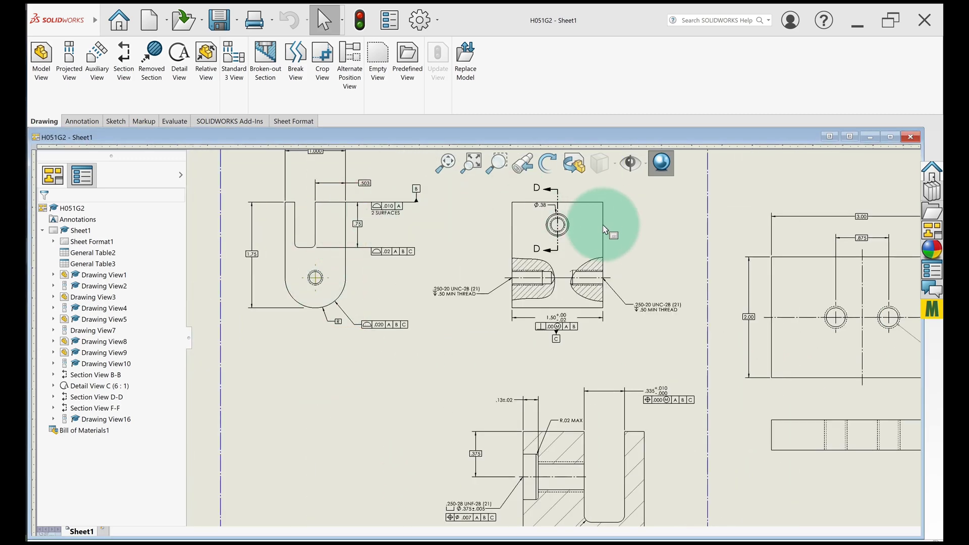
pyautogui.scroll(3, 628, 300)
pyautogui.scroll(-2, 671, 257)
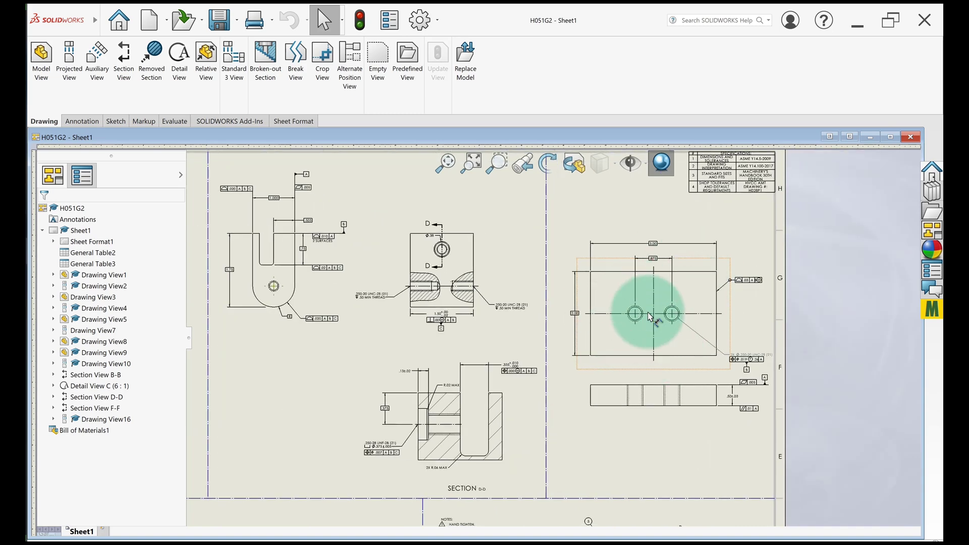
pyautogui.moveTo(295, 458); pyautogui.dragTo(504, 309, button='middle')
pyautogui.moveTo(394, 372); pyautogui.dragTo(604, 208, button='middle')
pyautogui.scroll(3, 459, 410)
pyautogui.scroll(-3, 831, 395)
pyautogui.moveTo(832, 395); pyautogui.dragTo(637, 393, button='middle')
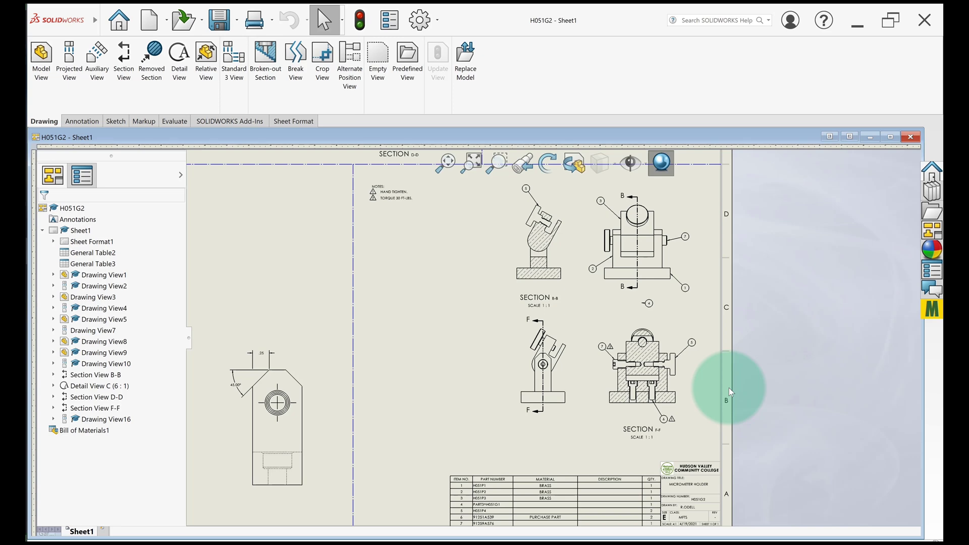
pyautogui.scroll(5, 504, 339)
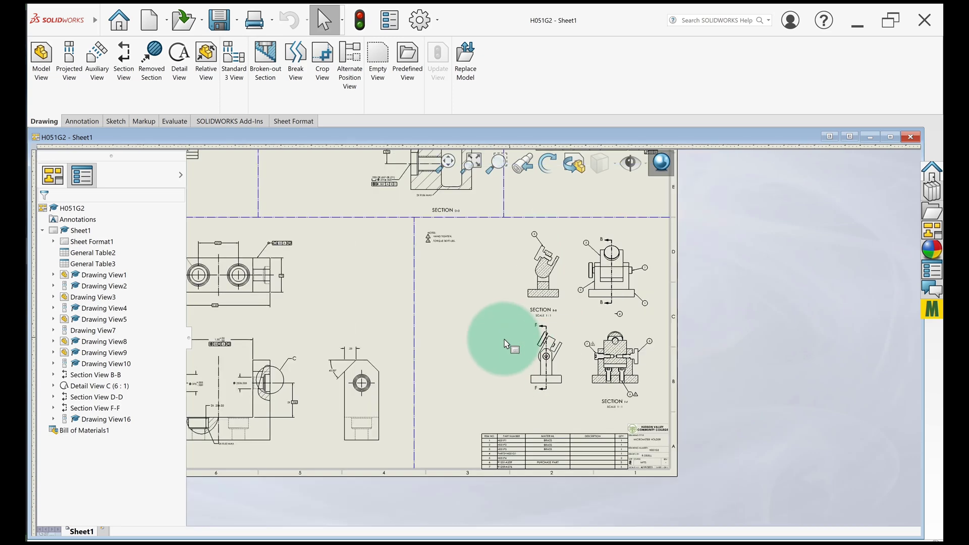
pyautogui.moveTo(558, 414); pyautogui.dragTo(574, 447, button='middle')
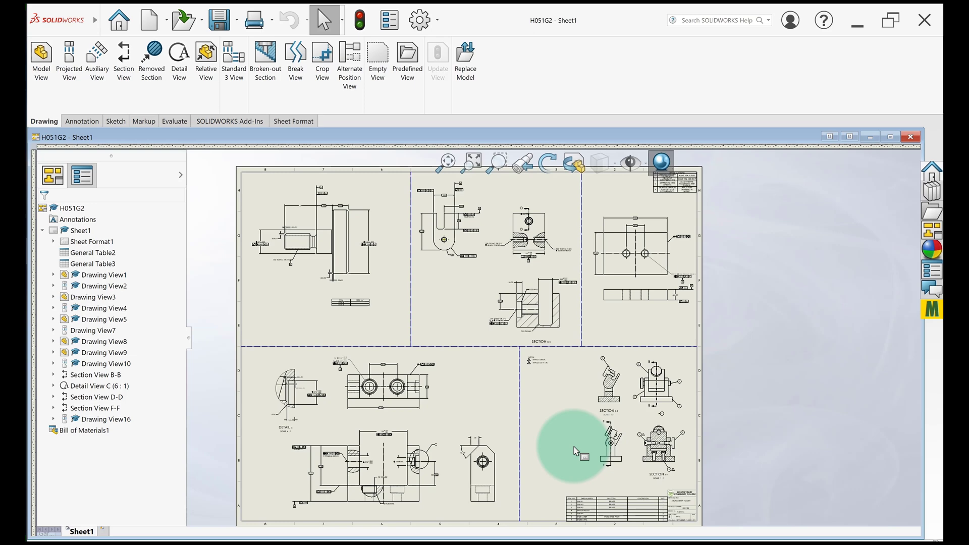
# Examine the overall H051G2 sheet layout and how its dashed lines separate the individual parts from the assembly
pyautogui.scroll(5, 489, 232)
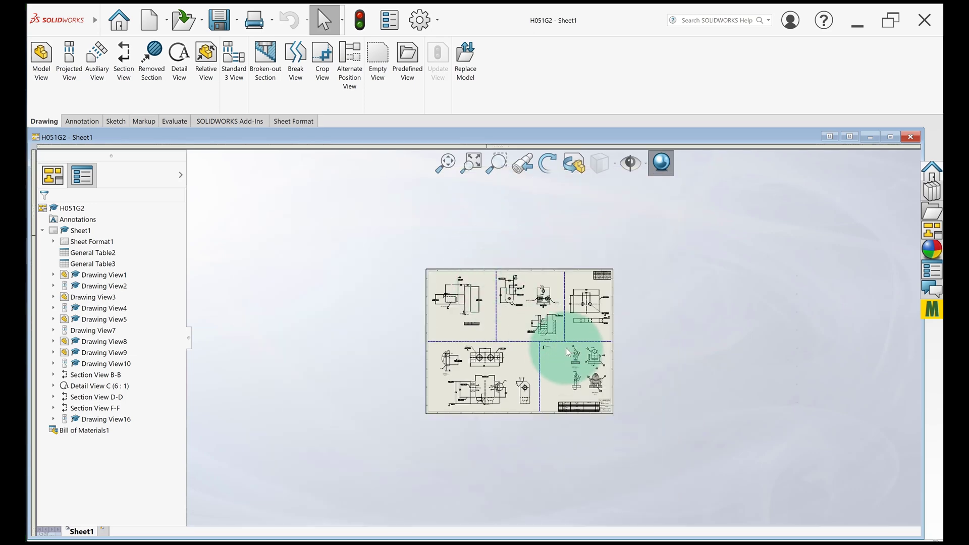
pyautogui.scroll(-5, 600, 404)
pyautogui.scroll(-5, 645, 473)
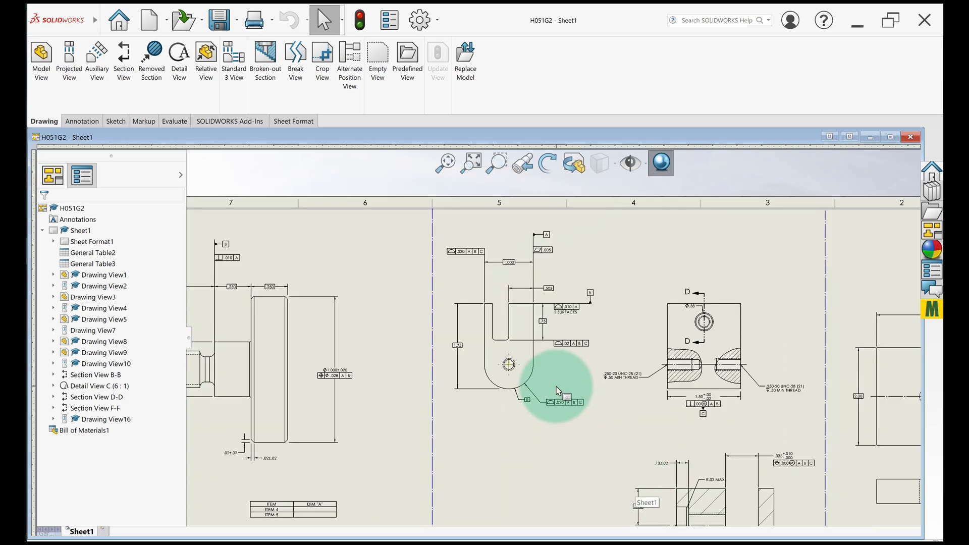
pyautogui.scroll(5, 541, 497)
pyautogui.scroll(-5, 501, 344)
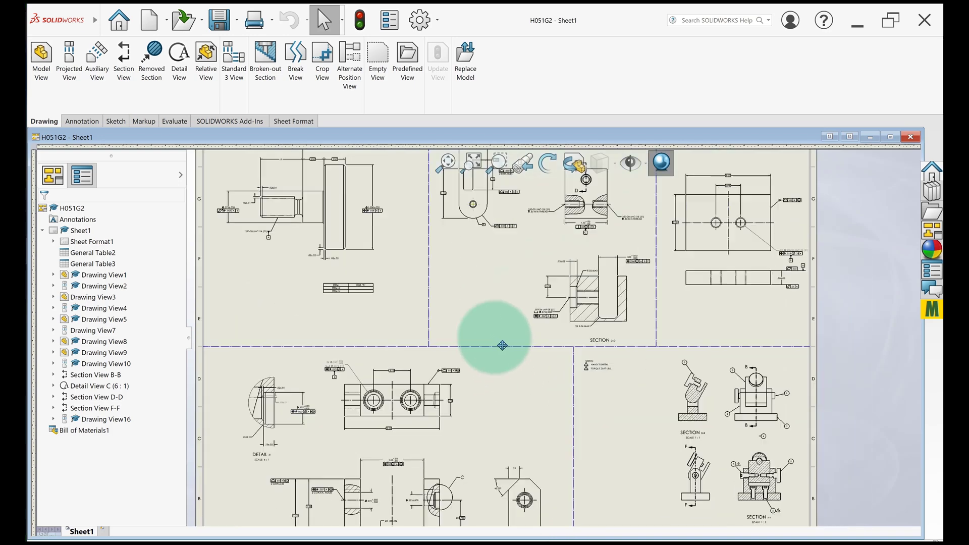
pyautogui.scroll(5, 495, 428)
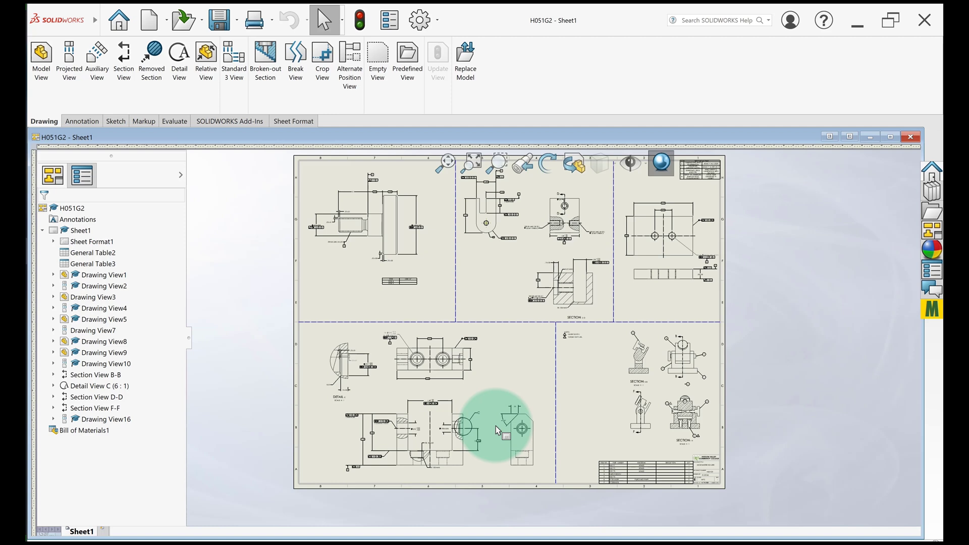
pyautogui.moveTo(535, 341); pyautogui.dragTo(513, 373, button='middle')
pyautogui.scroll(-1, 484, 363)
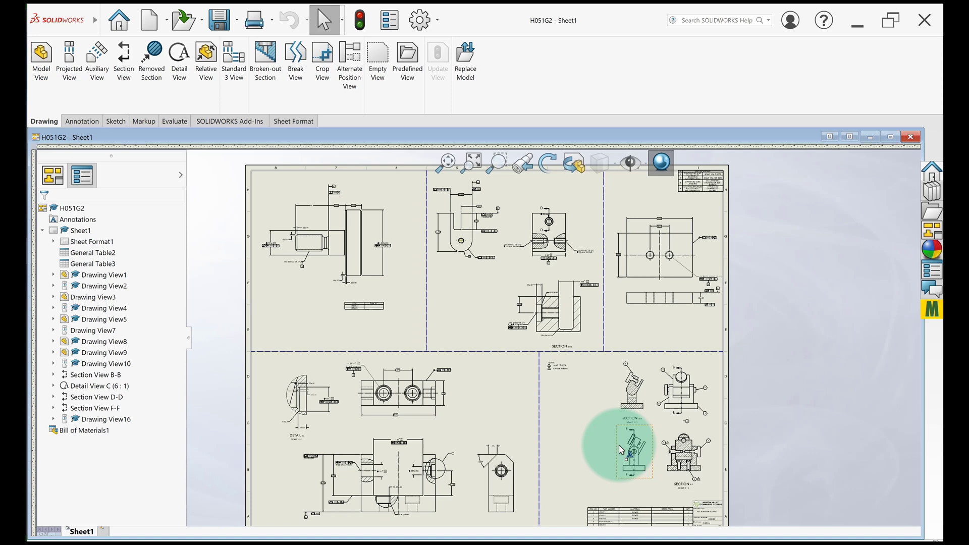
pyautogui.scroll(2, 621, 449)
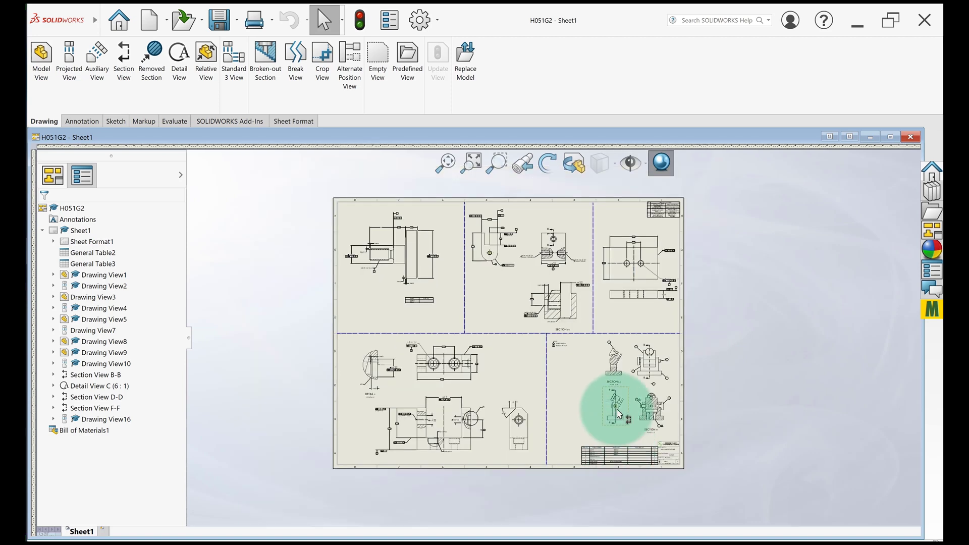
pyautogui.click(494, 170)
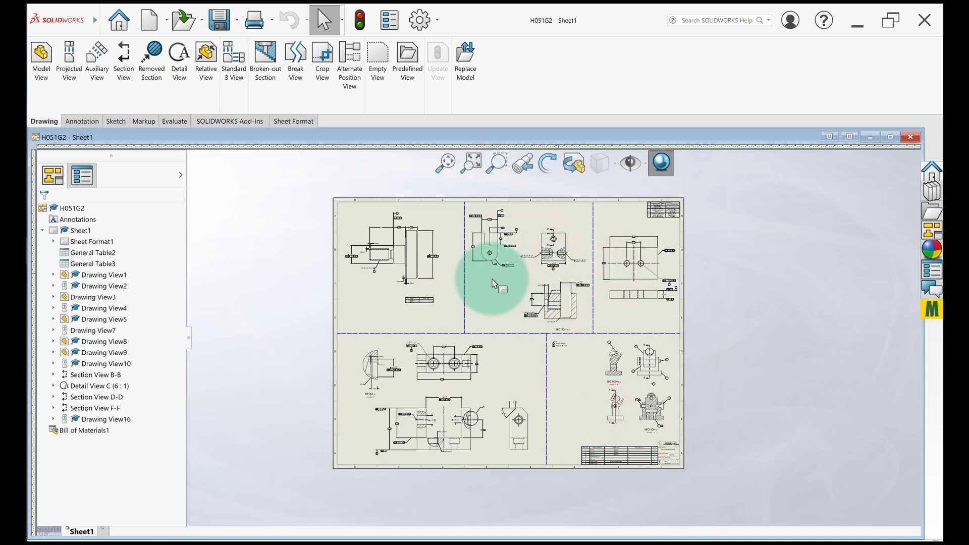
pyautogui.press('Escape')
# Create a new drawing and place a front view of the H051G1 assembly beside the title block, without projected views
pyautogui.click(149, 20)
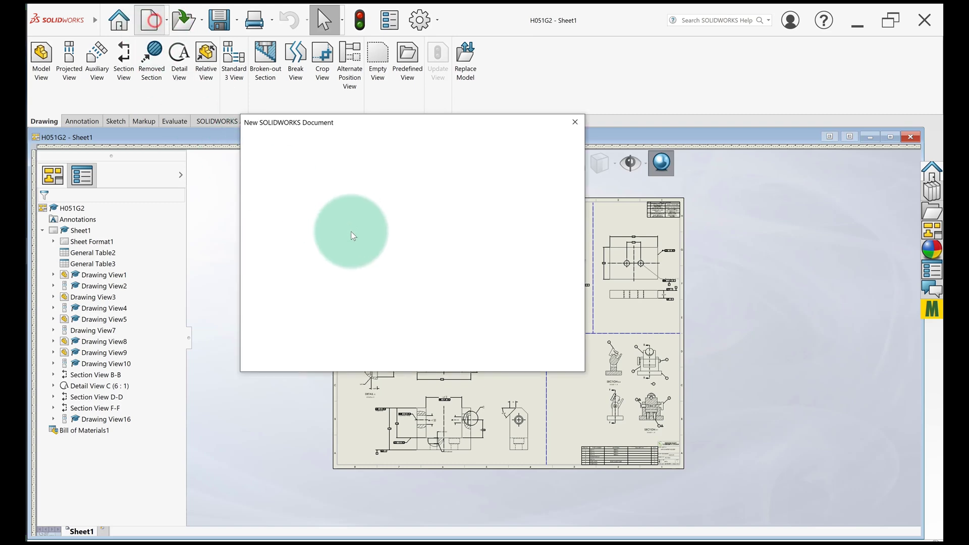
pyautogui.doubleClick(345, 246)
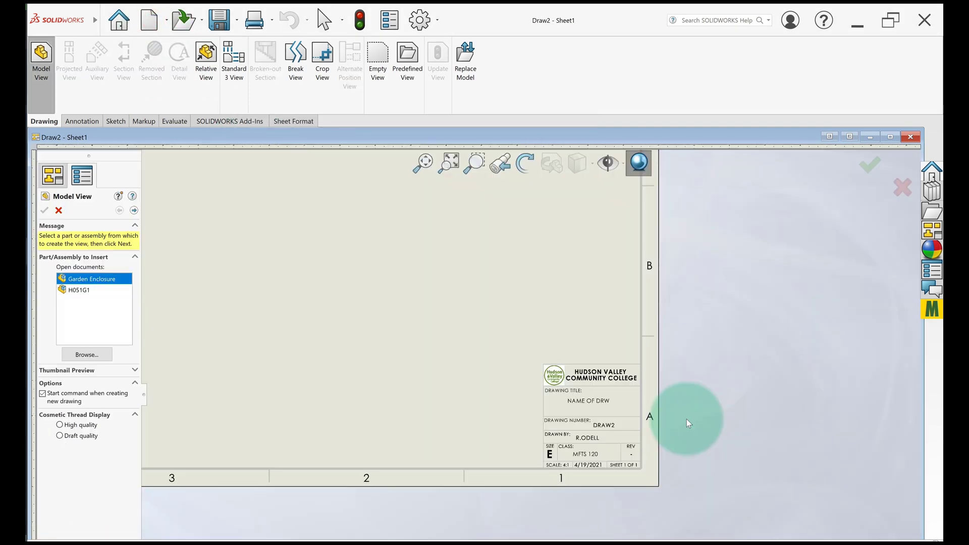
pyautogui.scroll(8, 504, 399)
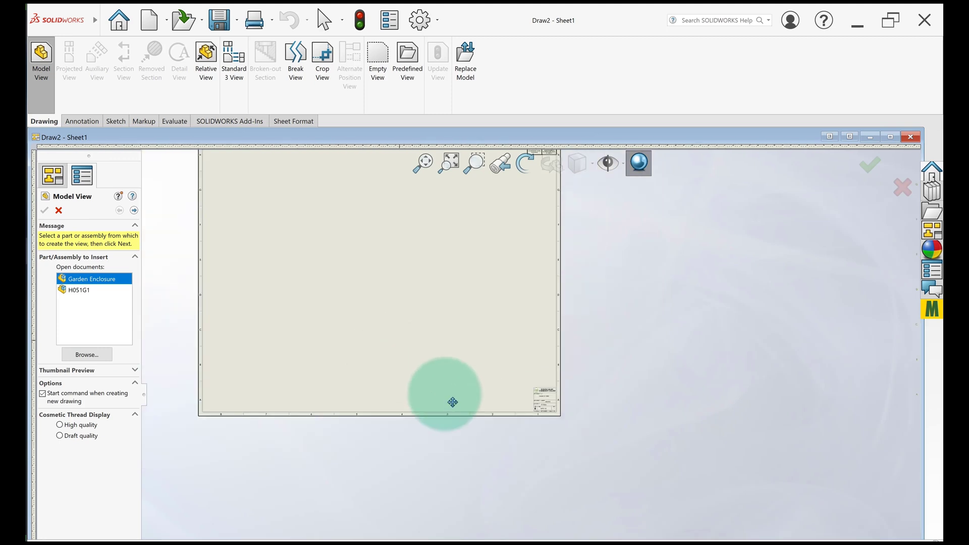
pyautogui.doubleClick(87, 291)
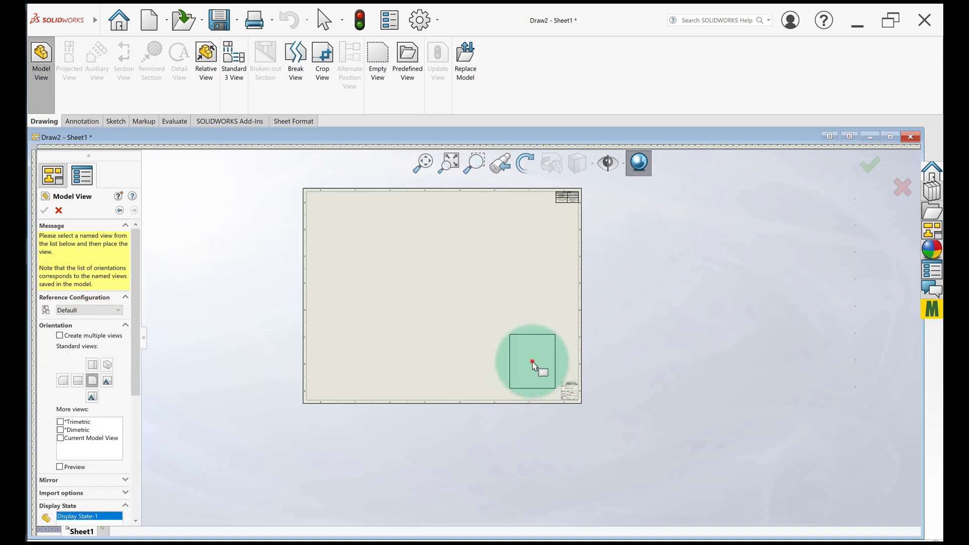
pyautogui.click(532, 362)
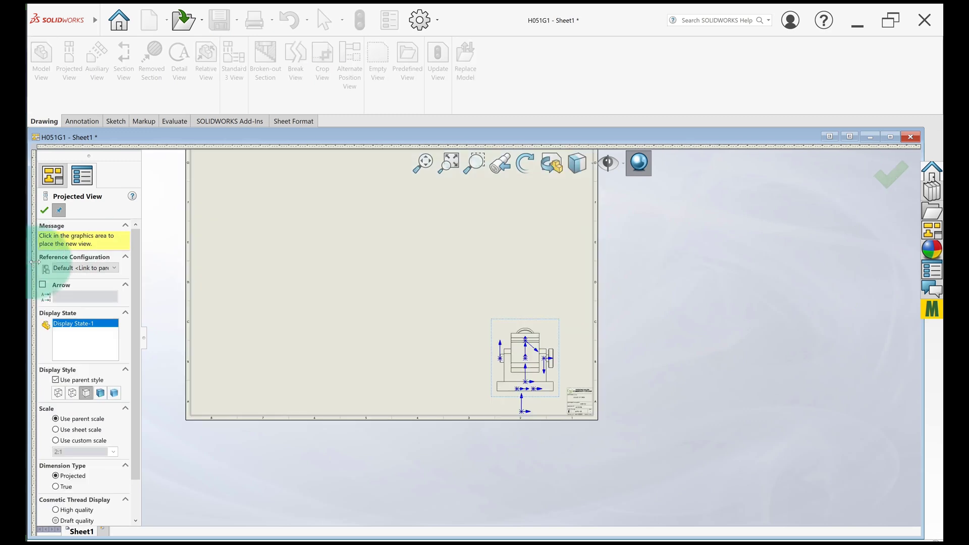
pyautogui.click(44, 210)
# Hide the origins shown on the assembly's front view and close the view's properties
pyautogui.scroll(-4, 535, 343)
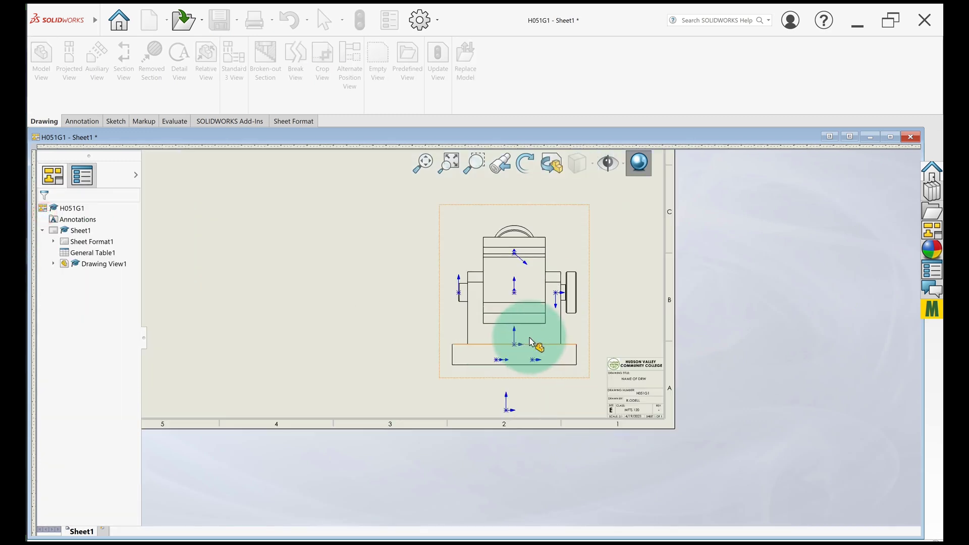
pyautogui.click(522, 298)
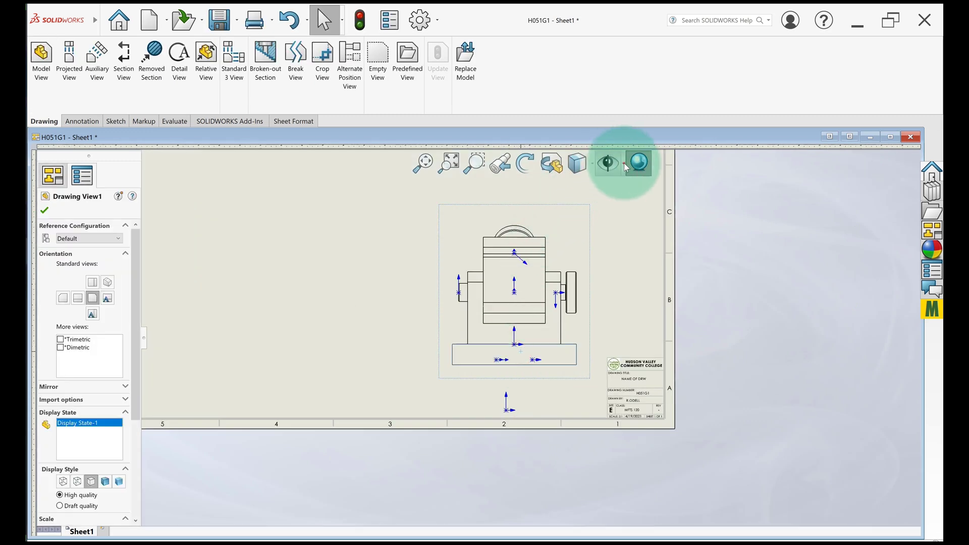
pyautogui.click(625, 165)
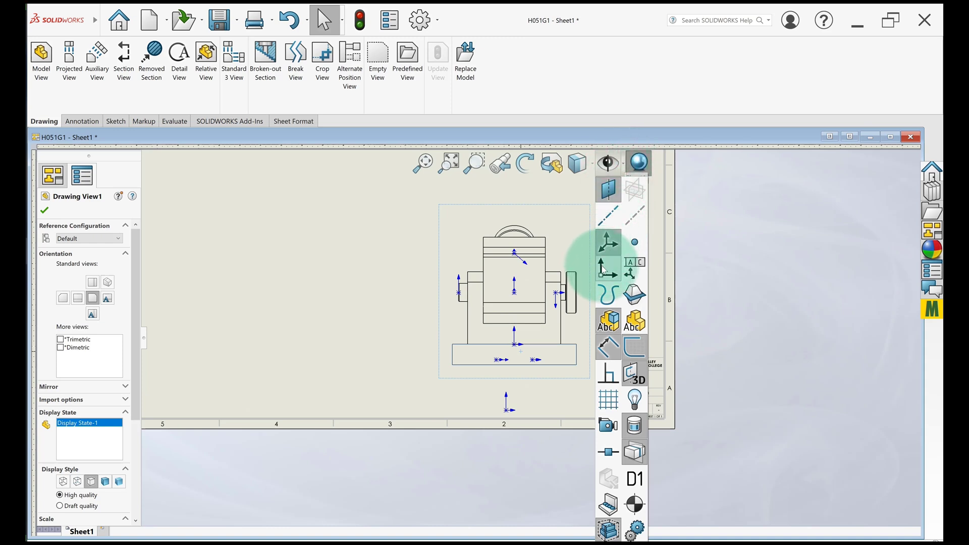
pyautogui.click(600, 271)
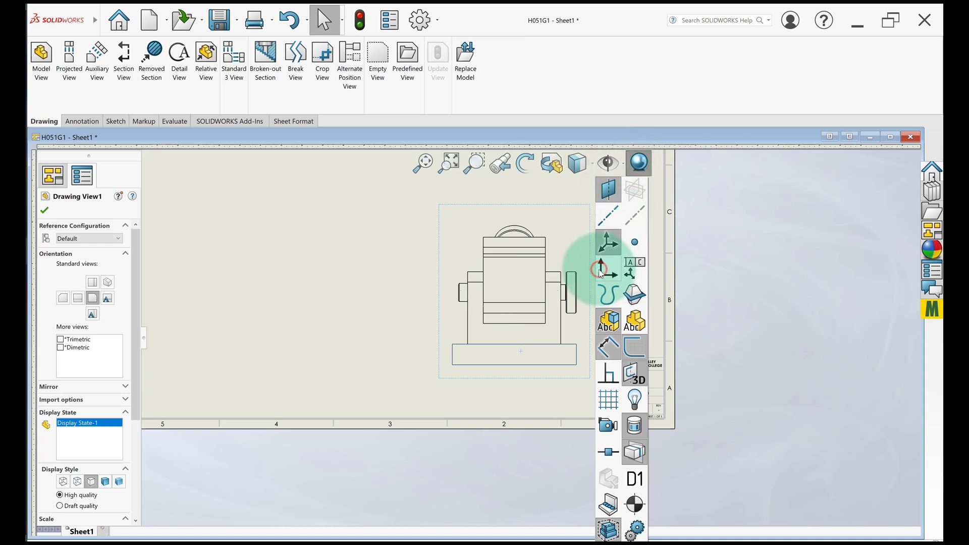
pyautogui.click(356, 318)
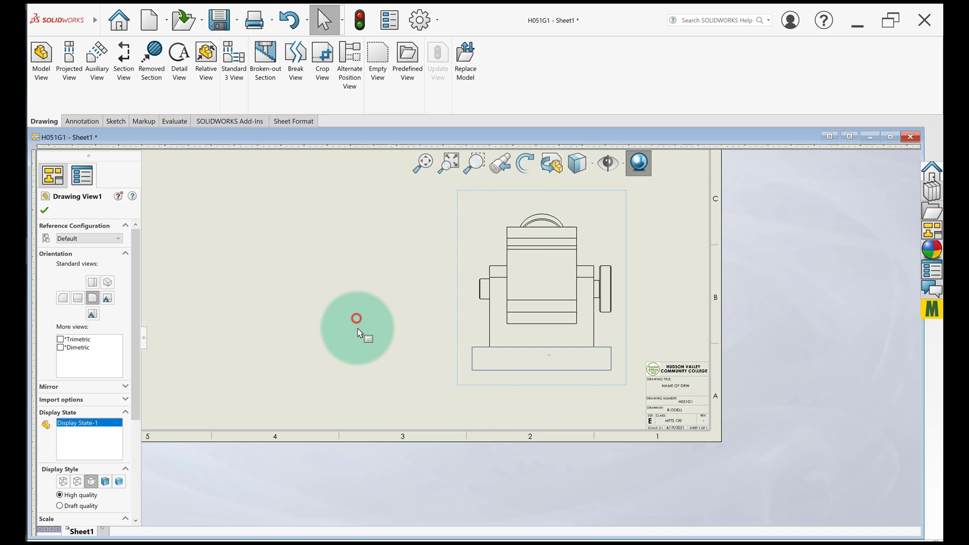
pyautogui.scroll(3, 357, 329)
pyautogui.moveTo(372, 357); pyautogui.dragTo(454, 425, button='middle')
pyautogui.click(46, 210)
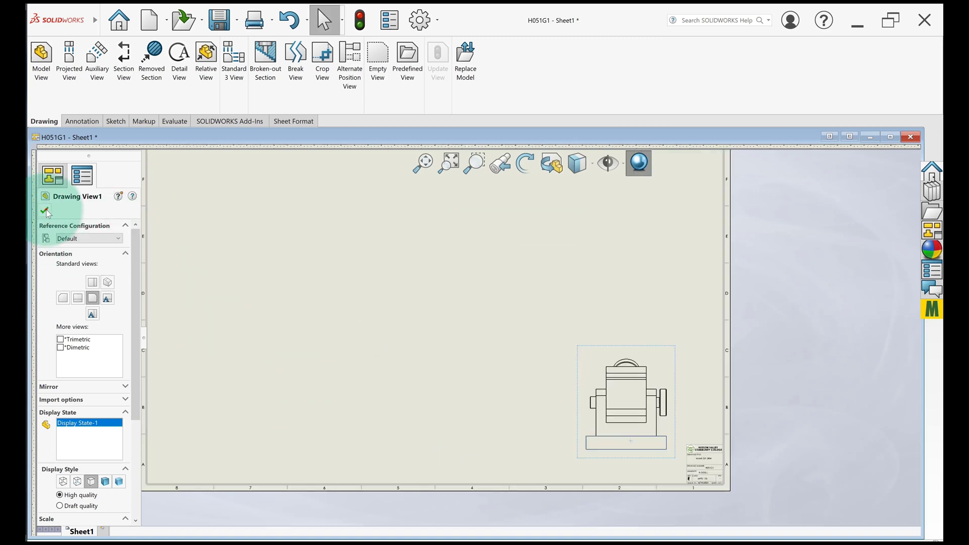
pyautogui.scroll(5, 400, 339)
pyautogui.moveTo(429, 328); pyautogui.dragTo(407, 351, button='middle')
pyautogui.scroll(-1, 491, 346)
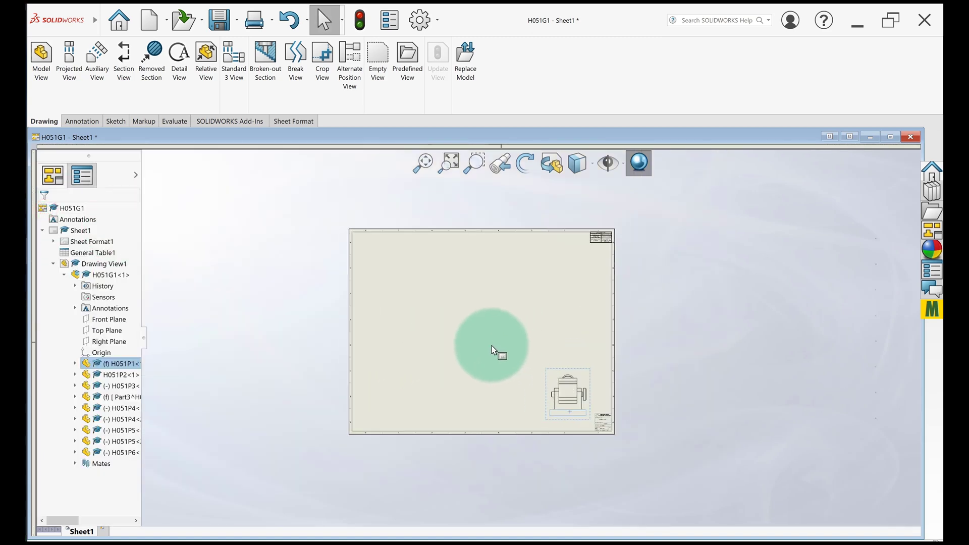
pyautogui.scroll(-2, 493, 350)
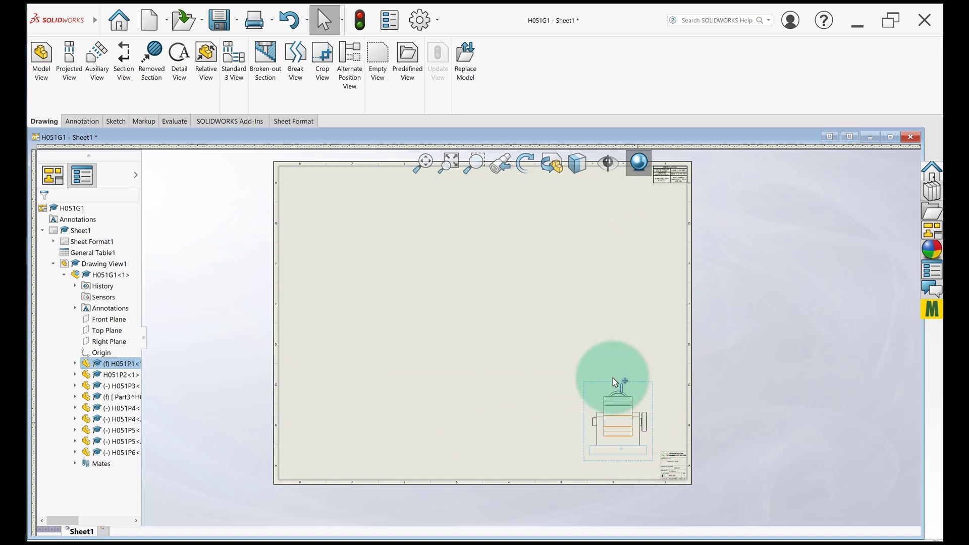
pyautogui.moveTo(615, 383)
pyautogui.mouseDown()
pyautogui.moveTo(563, 442)
pyautogui.moveTo(358, 404)
pyautogui.moveTo(322, 409)
pyautogui.moveTo(287, 306)
pyautogui.moveTo(416, 324)
pyautogui.moveTo(456, 248)
pyautogui.moveTo(451, 444)
pyautogui.mouseUp()
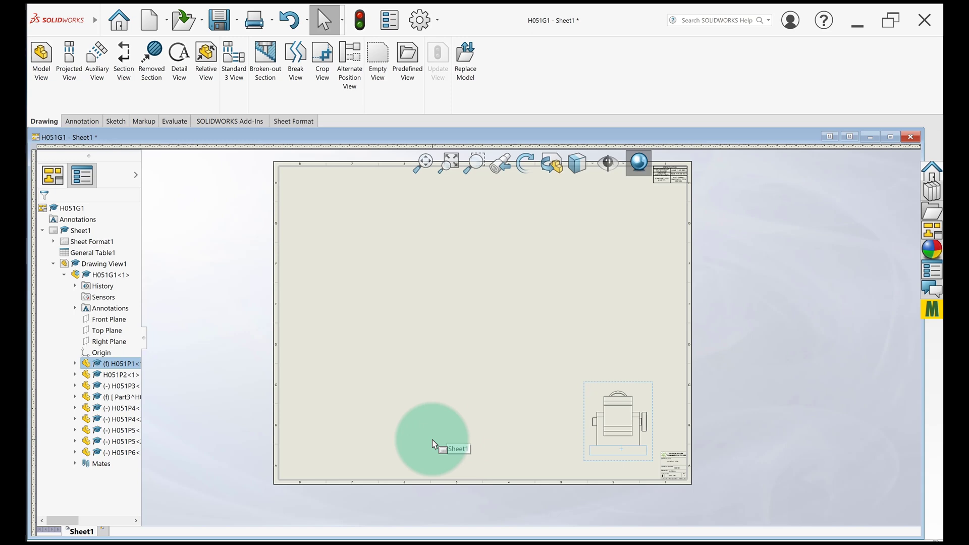
# Start a model view of part H051P1 with preview enabled and the Top orientation
pyautogui.click(38, 57)
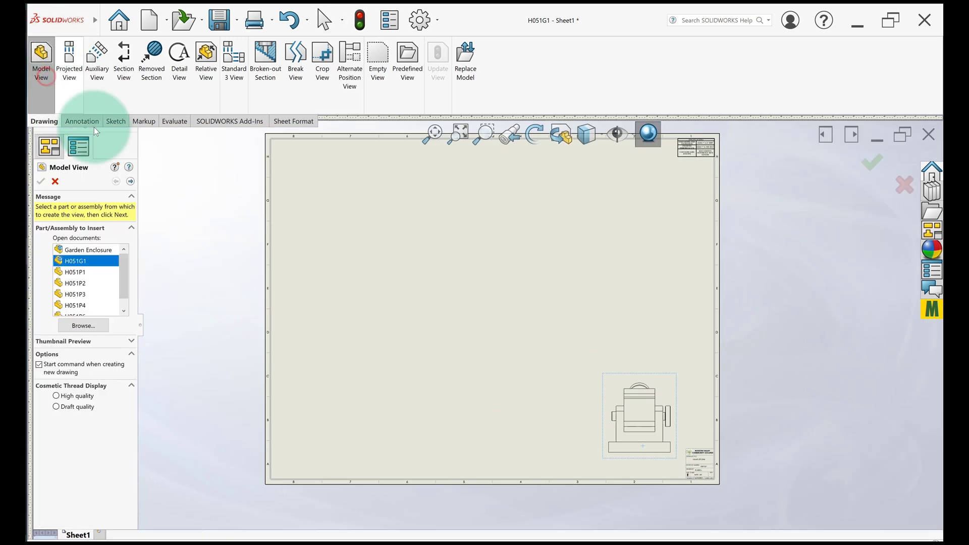
pyautogui.click(98, 263)
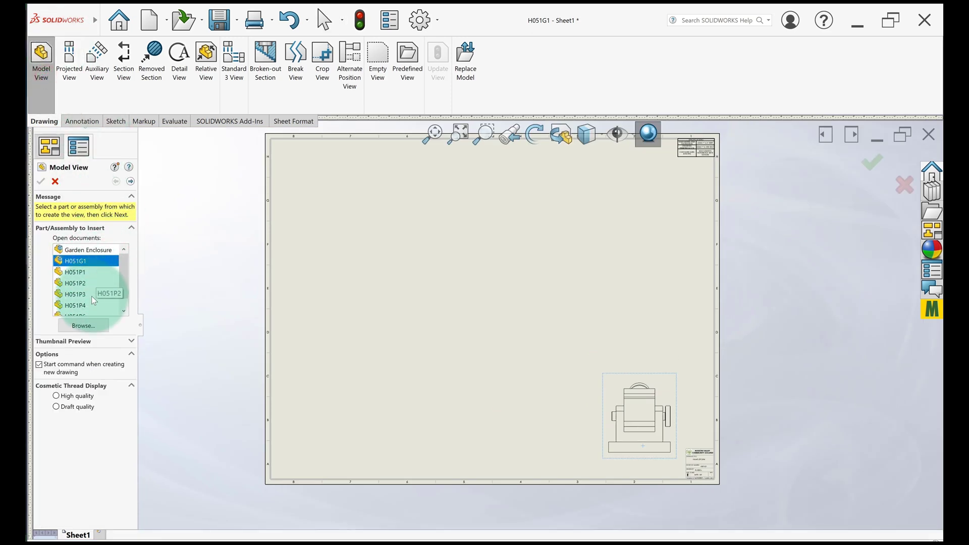
pyautogui.click(90, 275)
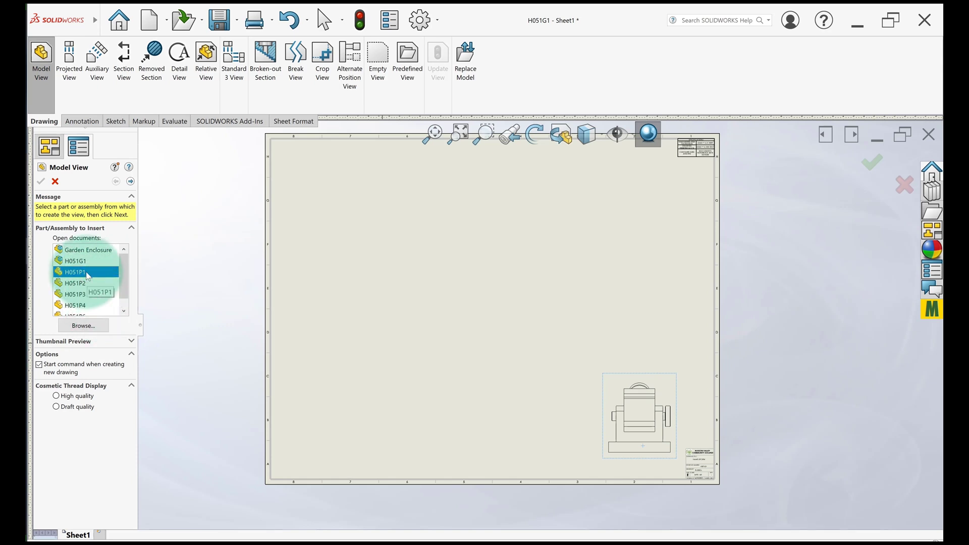
pyautogui.doubleClick(86, 271)
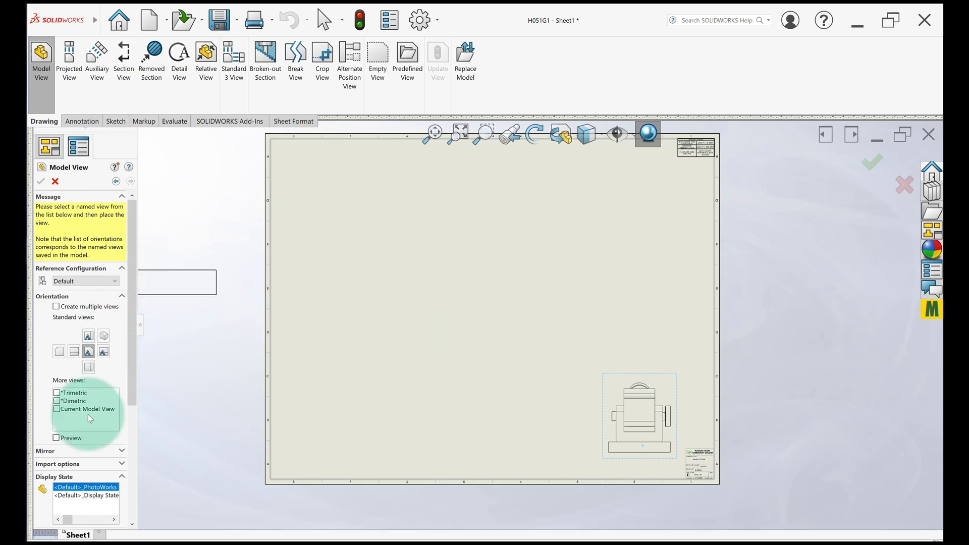
pyautogui.click(56, 437)
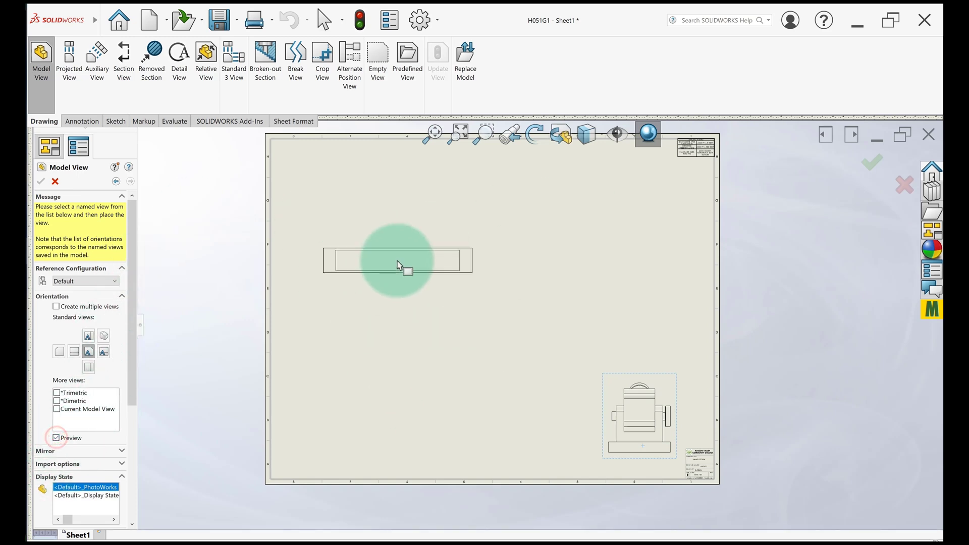
pyautogui.click(88, 336)
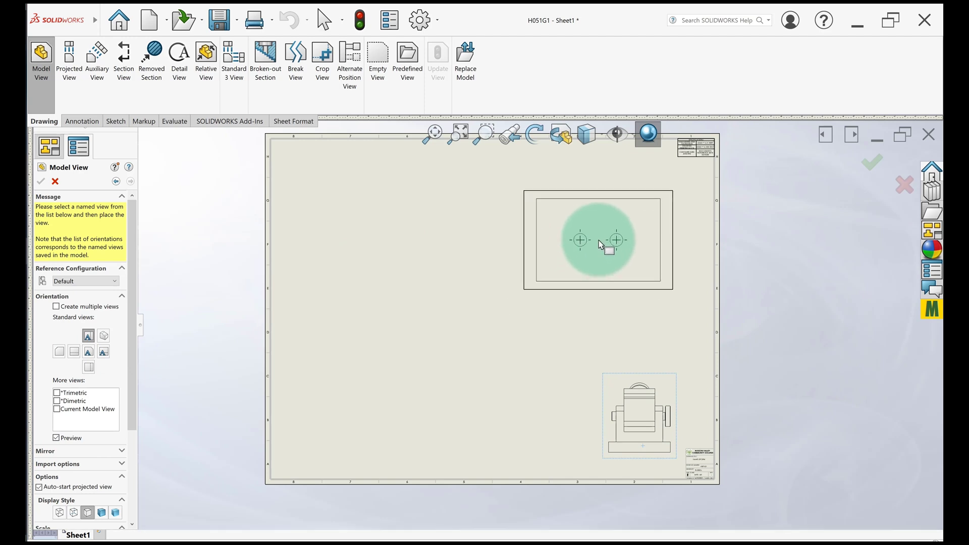
# Place the top view of H051P1 at a custom 2:1 scale above the assembly view, with a projected front view below it
pyautogui.moveTo(132, 287); pyautogui.dragTo(80, 399)
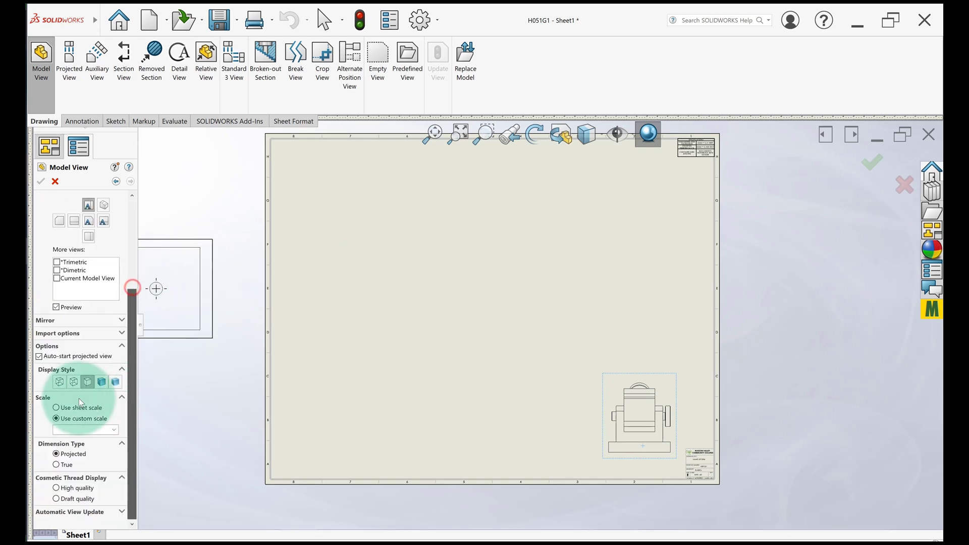
pyautogui.click(76, 428)
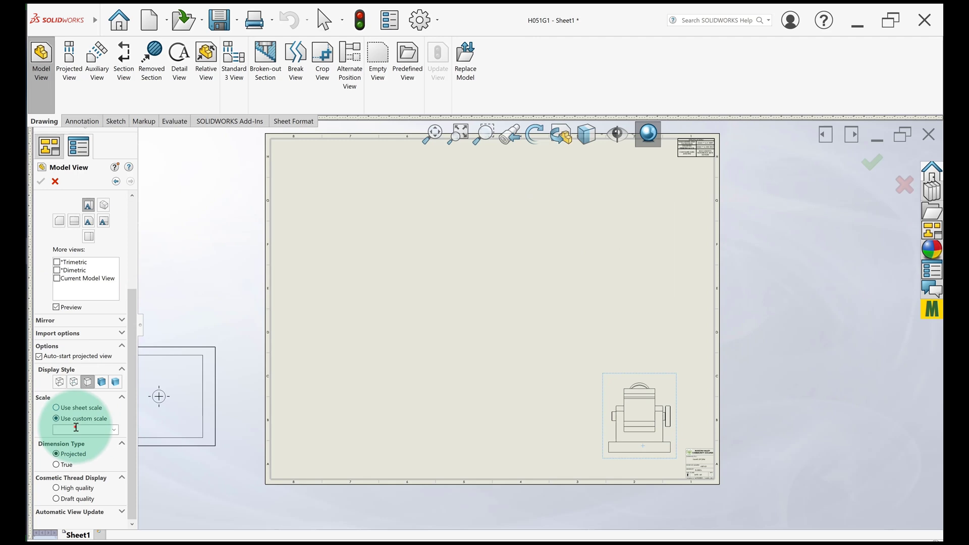
pyautogui.click(113, 430)
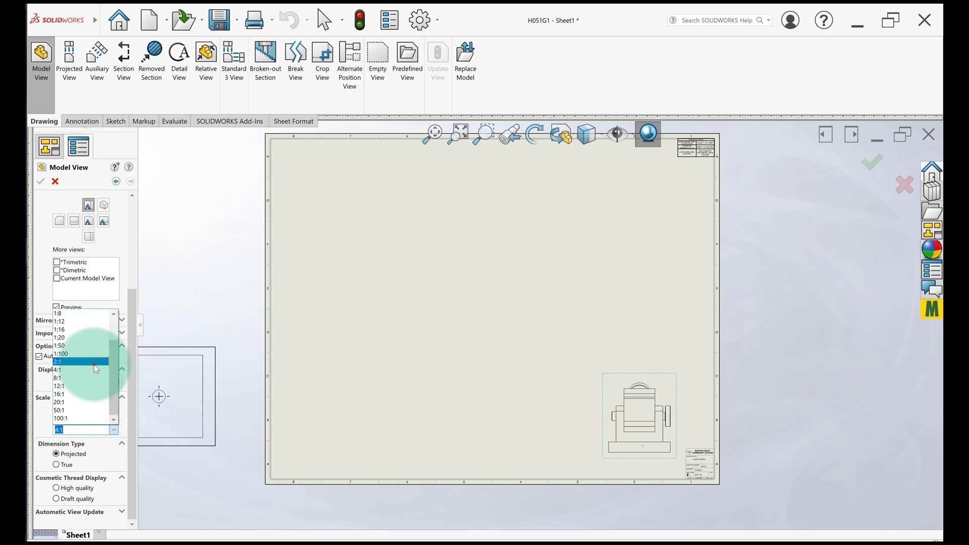
pyautogui.click(94, 364)
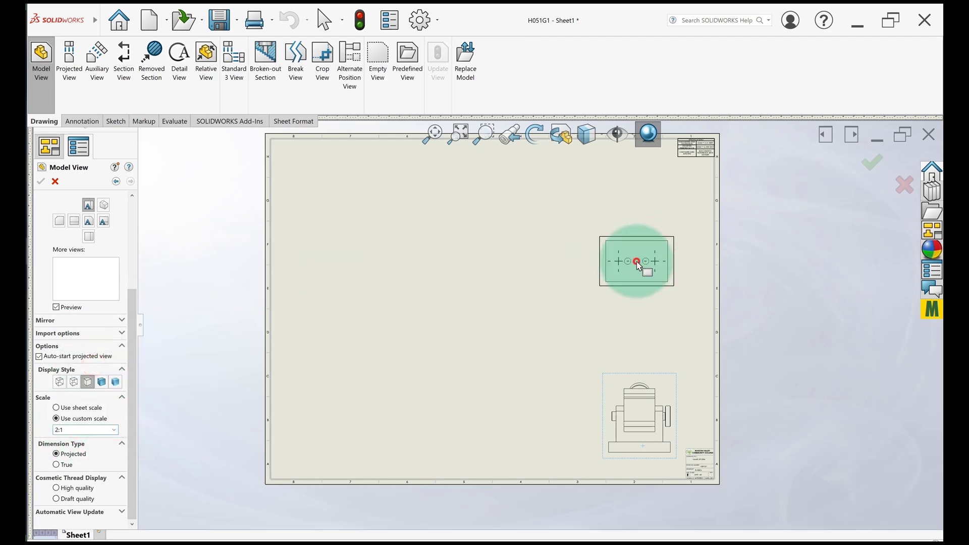
pyautogui.click(637, 262)
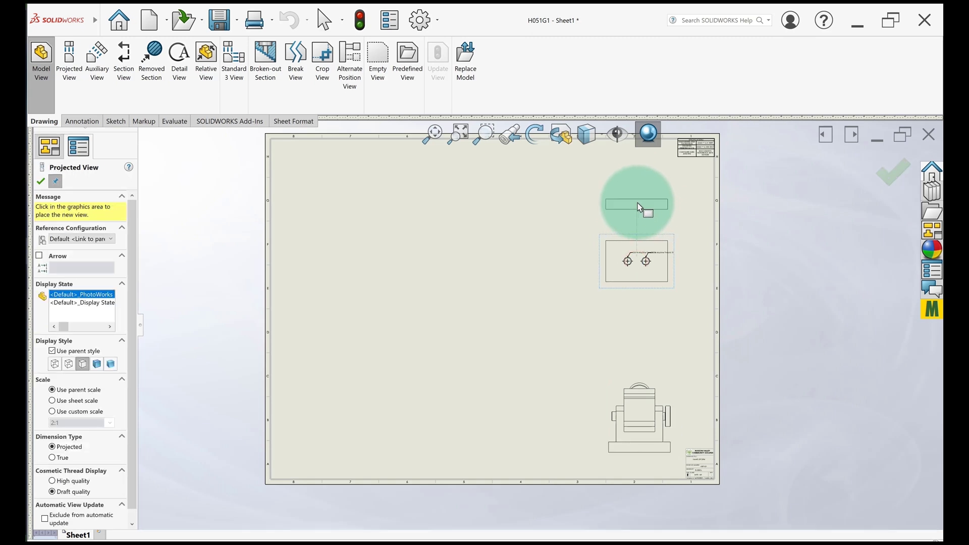
pyautogui.click(635, 313)
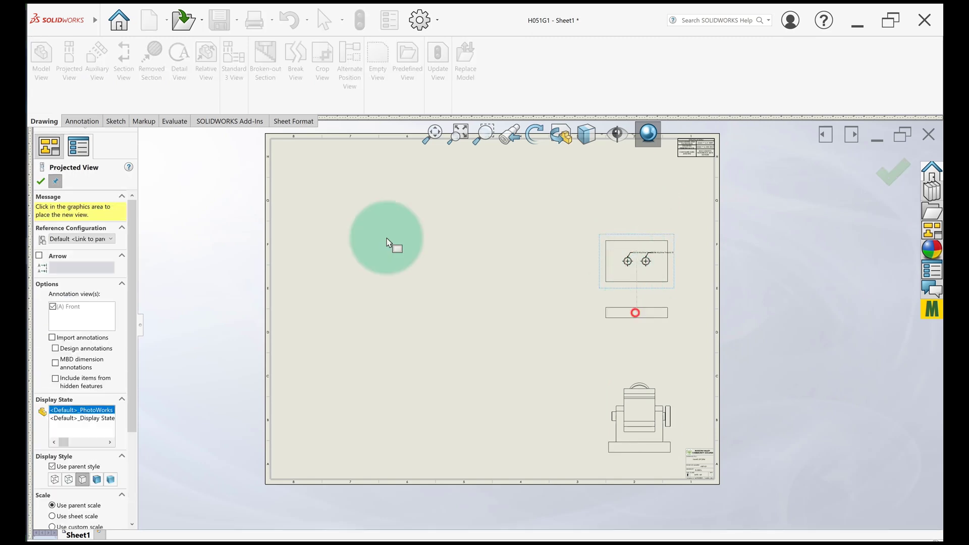
# Insert a front view of part H051P2 in the sheet's lower left area with a projected side view beside it
pyautogui.click(75, 282)
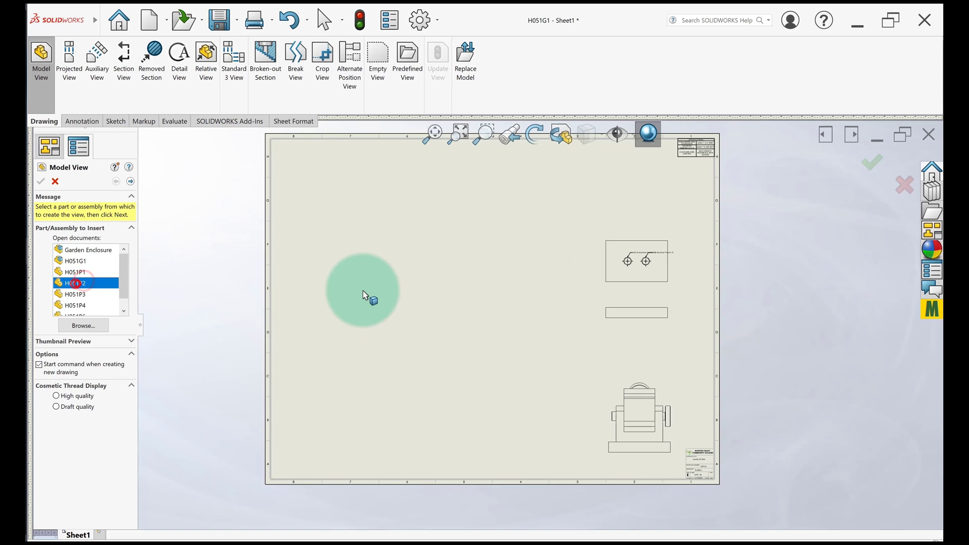
pyautogui.doubleClick(77, 287)
pyautogui.click(378, 390)
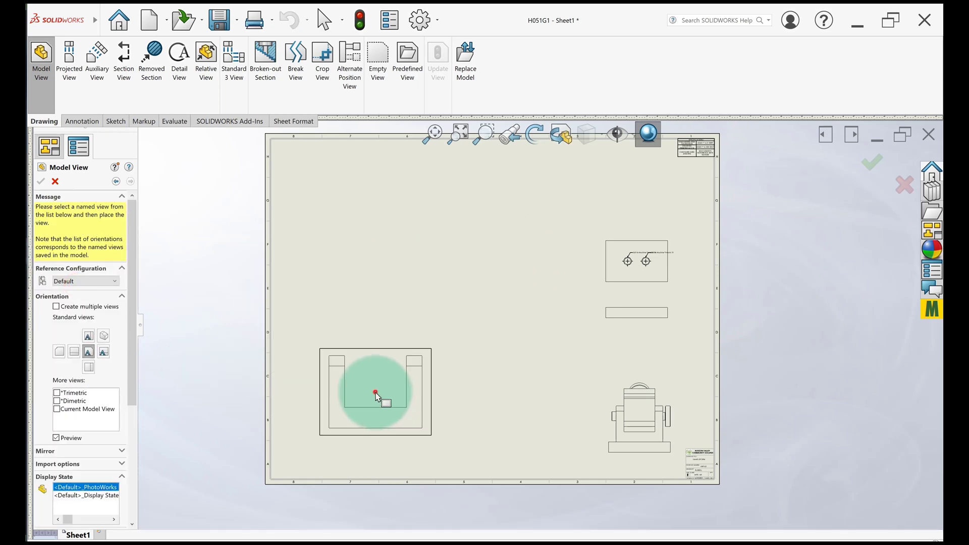
pyautogui.click(477, 387)
pyautogui.moveTo(132, 369); pyautogui.dragTo(131, 456)
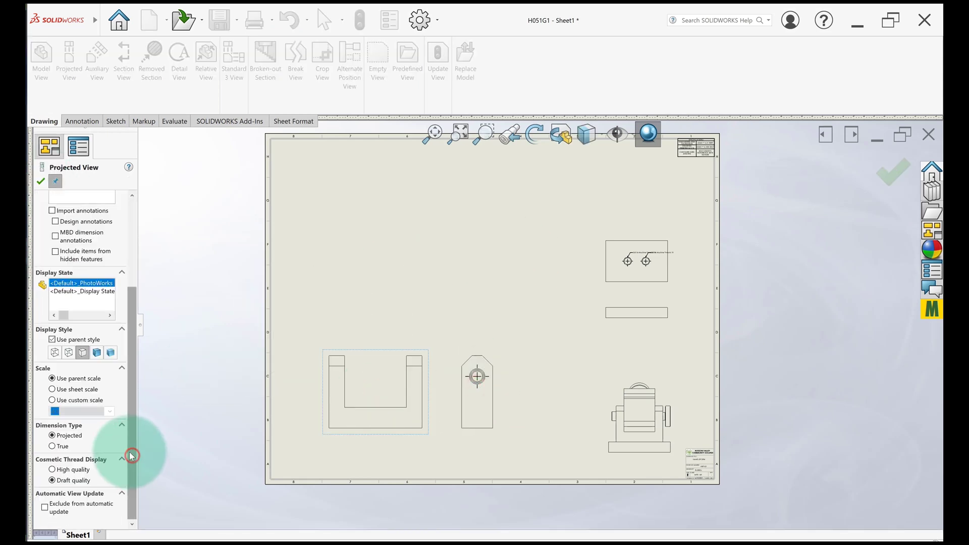
pyautogui.click(104, 411)
pyautogui.click(58, 388)
pyautogui.click(58, 389)
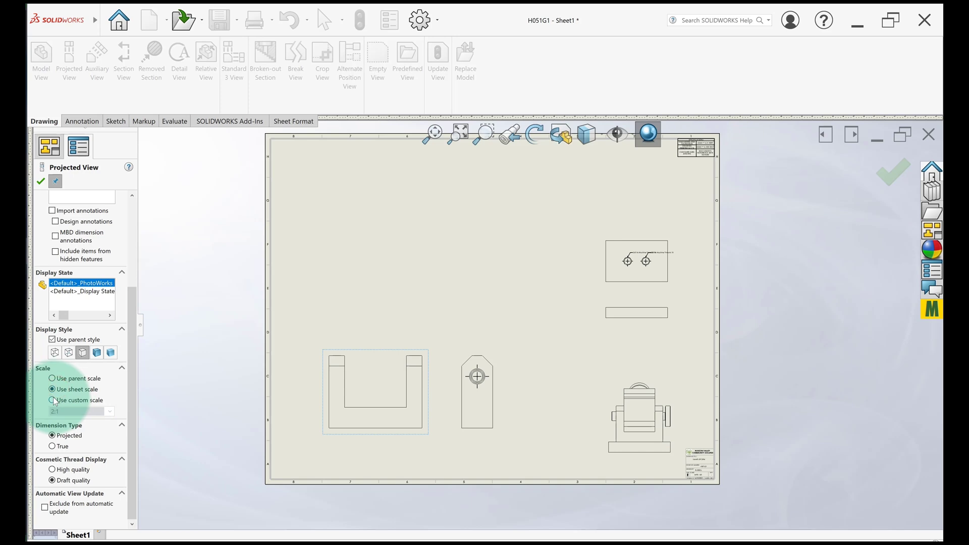
pyautogui.click(364, 412)
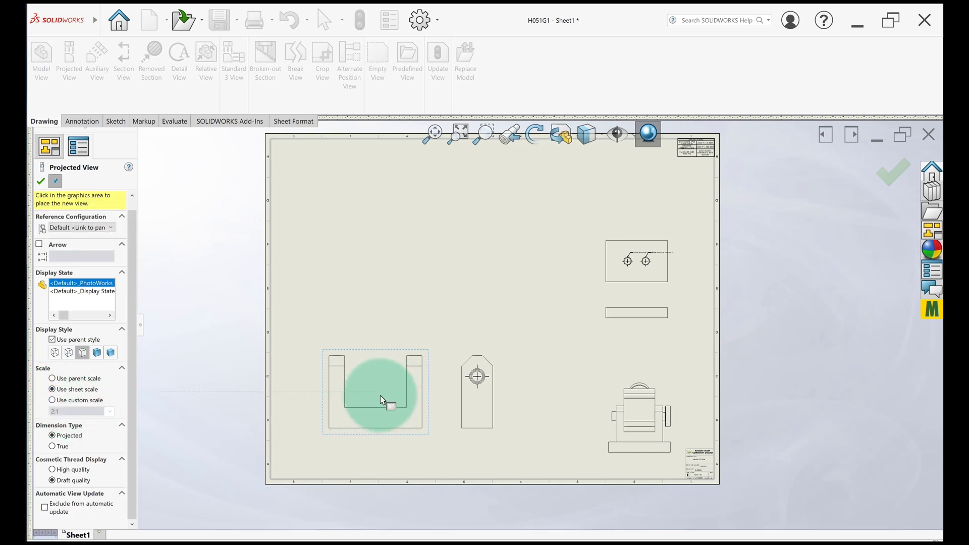
pyautogui.press('Escape')
# Set the custom scale of the H051P2 front view to 2:1
pyautogui.click(375, 432)
pyautogui.scroll(-3, 101, 394)
pyautogui.click(113, 402)
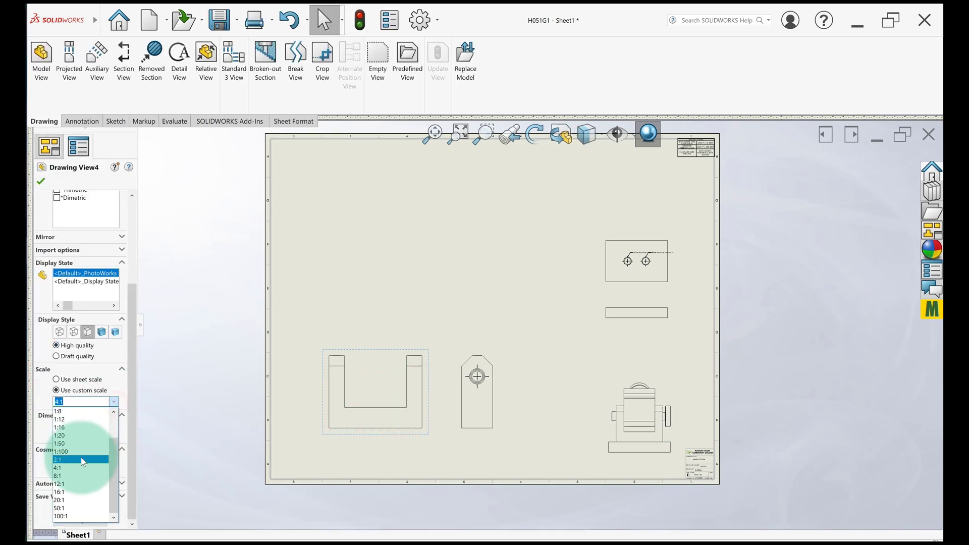
pyautogui.click(82, 460)
pyautogui.click(469, 423)
# Insert a front view of the slotted round-ended part at sheet scale above the H051P2 views, with a projected side view
pyautogui.click(42, 60)
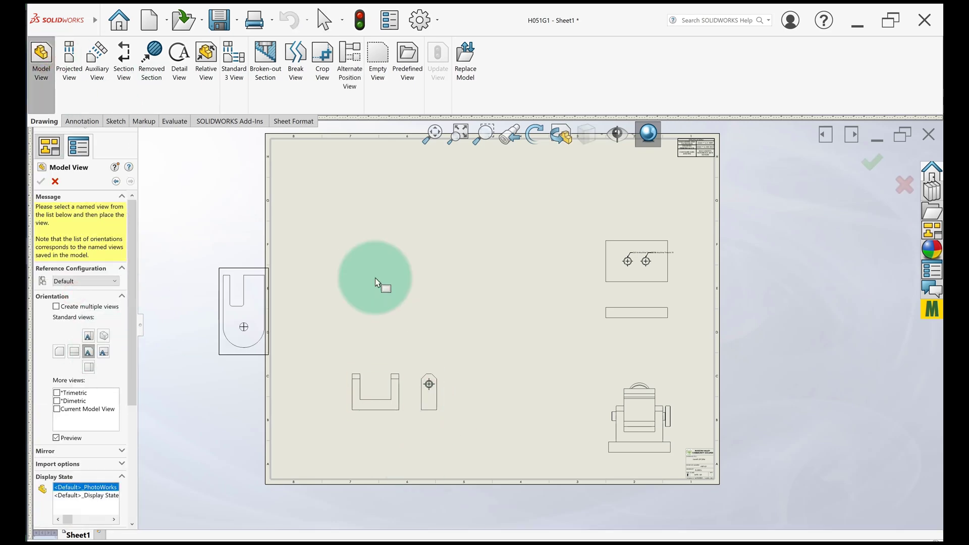
pyautogui.click(133, 458)
pyautogui.click(59, 406)
pyautogui.click(376, 257)
pyautogui.click(448, 256)
pyautogui.click(41, 182)
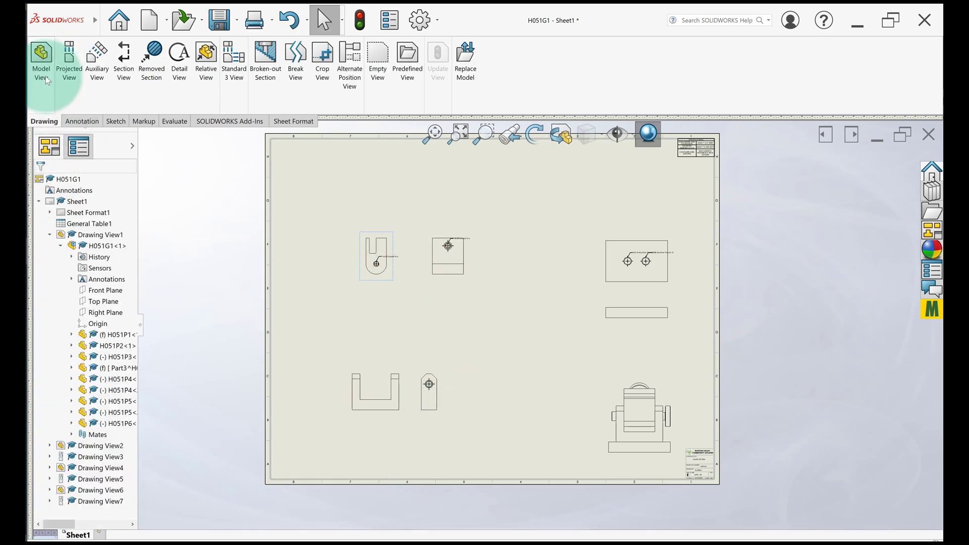
# Place a single view of the threaded screw part at sheet scale above the slotted part, without projected views
pyautogui.click(46, 80)
pyautogui.scroll(-5, 81, 383)
pyautogui.click(56, 476)
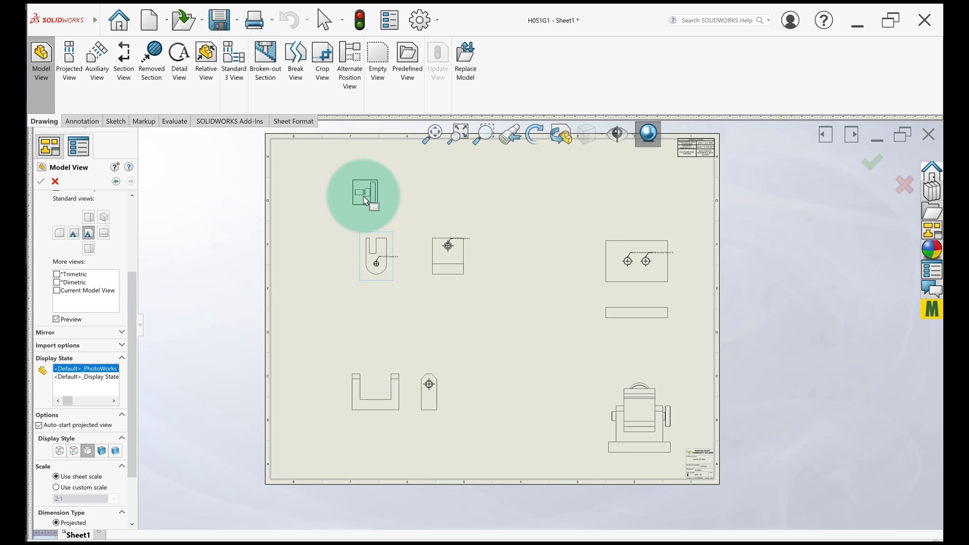
pyautogui.click(363, 198)
pyautogui.press('Escape')
# Move the slotted part's front and side views to the upper middle of the sheet and space them close together
pyautogui.moveTo(470, 282); pyautogui.dragTo(497, 278)
pyautogui.click(416, 314)
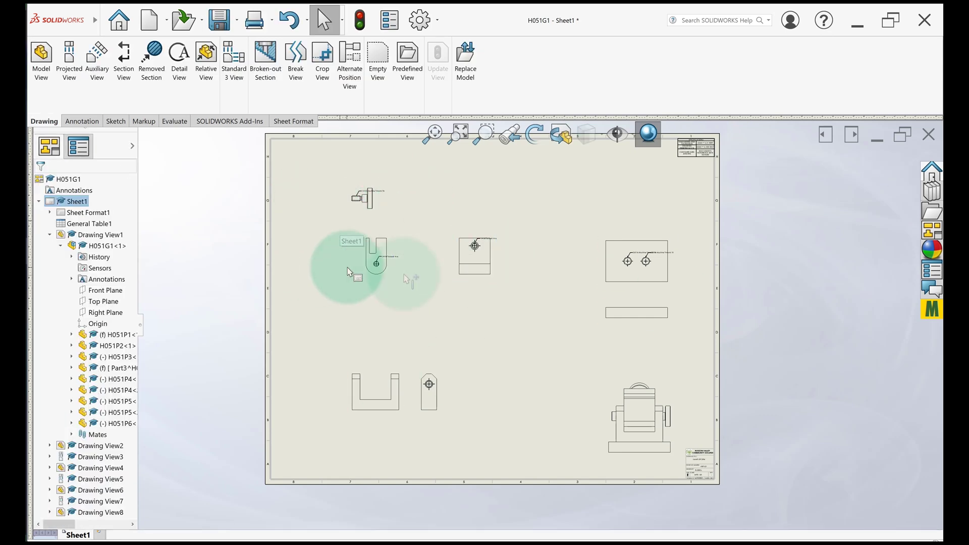
pyautogui.click(389, 282)
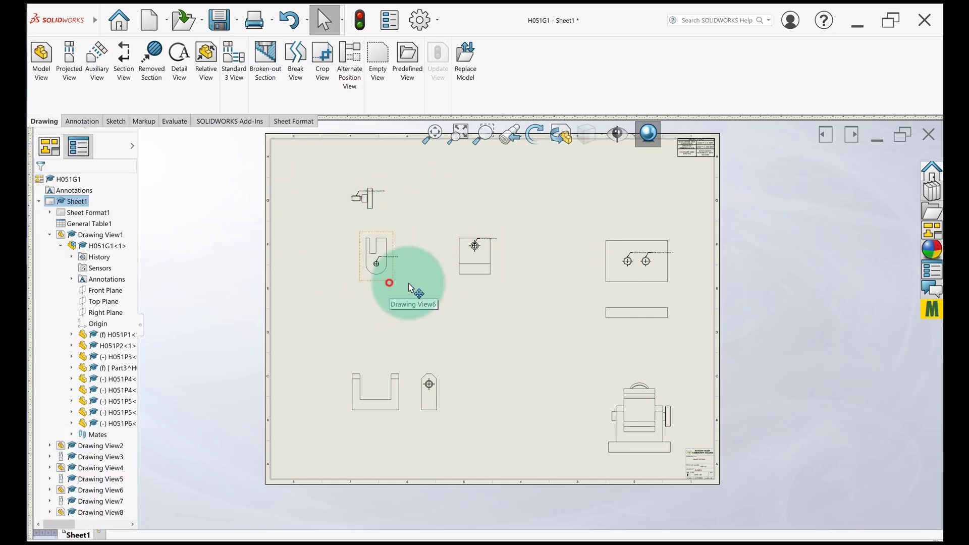
pyautogui.moveTo(409, 288)
pyautogui.mouseDown()
pyautogui.moveTo(433, 275)
pyautogui.moveTo(454, 222)
pyautogui.moveTo(449, 228)
pyautogui.moveTo(464, 231)
pyautogui.moveTo(537, 230)
pyautogui.mouseUp()
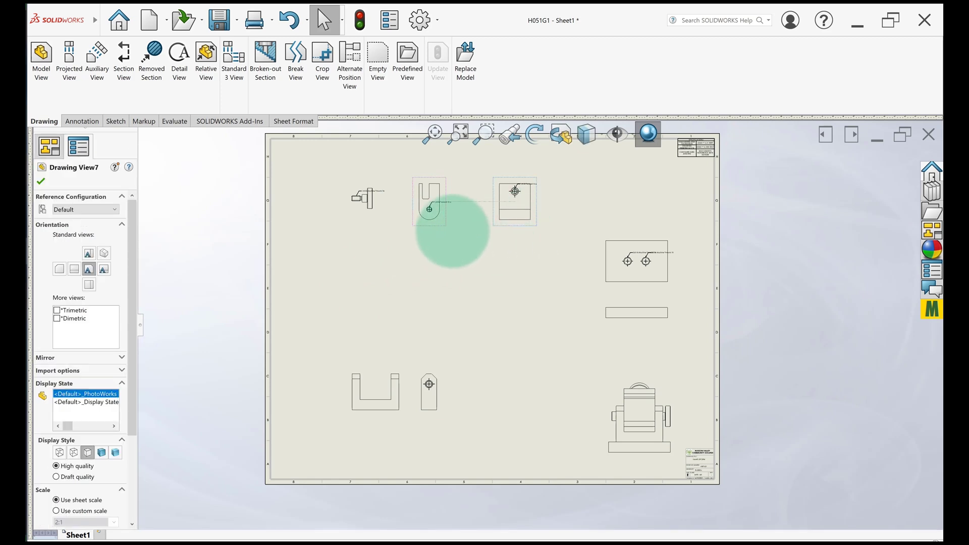
pyautogui.moveTo(417, 226); pyautogui.dragTo(439, 225)
# Shift the screw view and both H051P2 views toward the sheet's left border, and raise the two H051P1 views
pyautogui.moveTo(375, 215); pyautogui.dragTo(344, 230)
pyautogui.moveTo(397, 417); pyautogui.dragTo(373, 407)
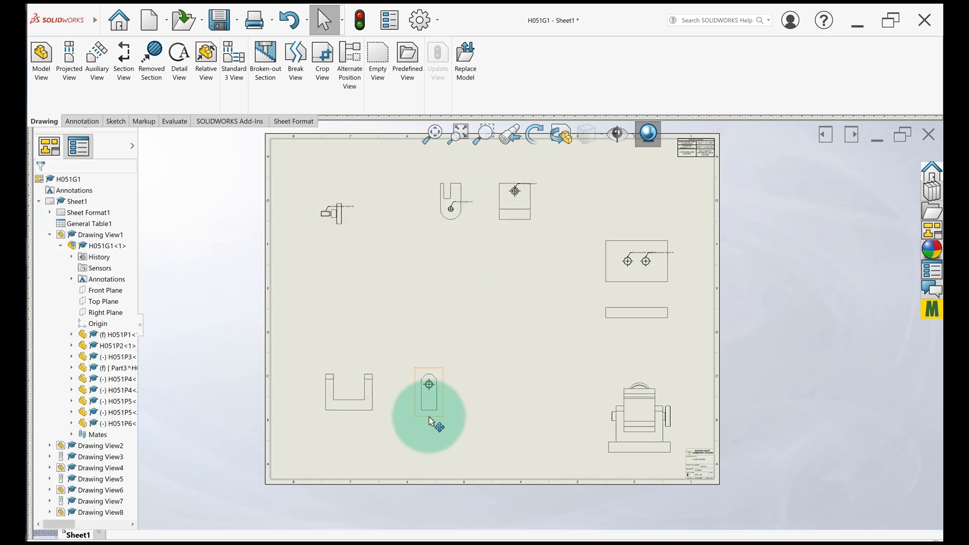
pyautogui.moveTo(429, 417); pyautogui.dragTo(405, 418)
pyautogui.moveTo(640, 234); pyautogui.dragTo(643, 199)
pyautogui.moveTo(634, 323); pyautogui.dragTo(646, 294)
pyautogui.click(510, 313)
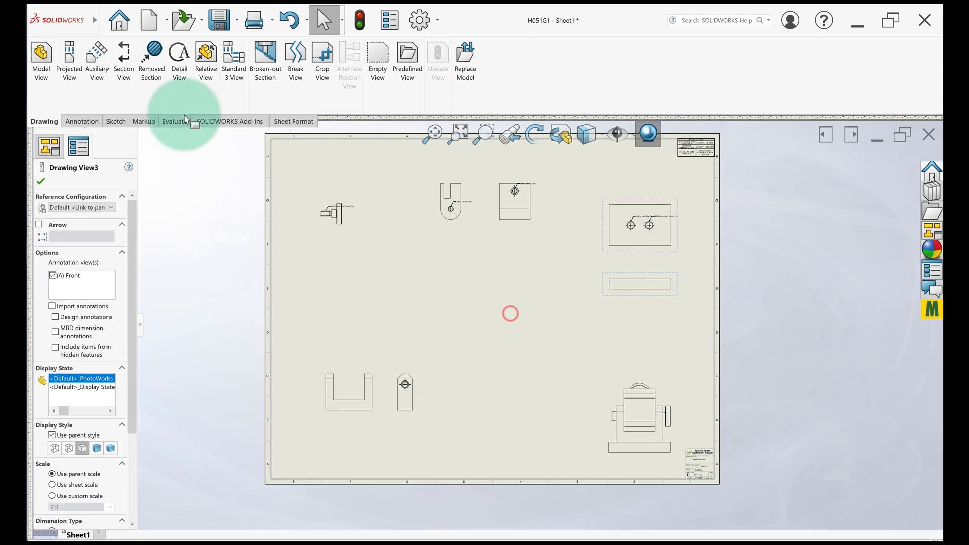
# Draw a horizontal centerline across the whole sheet from border to border, just below the H051P1 views
pyautogui.click(88, 125)
pyautogui.click(84, 123)
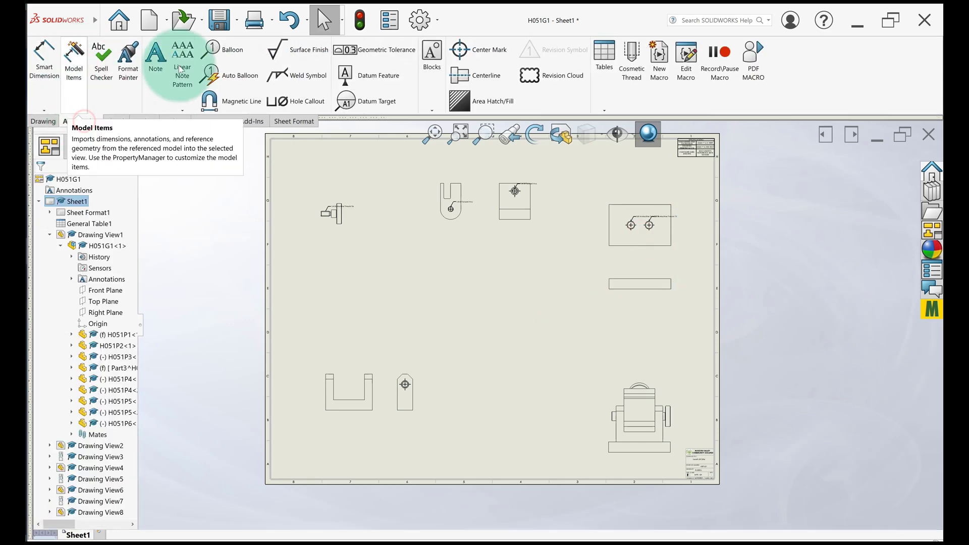
pyautogui.click(112, 122)
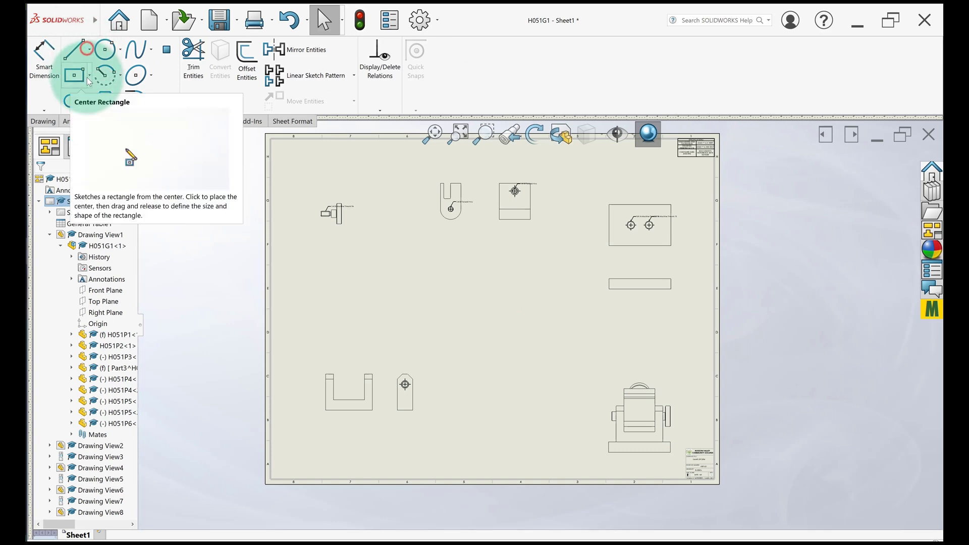
pyautogui.click(87, 52)
pyautogui.click(85, 71)
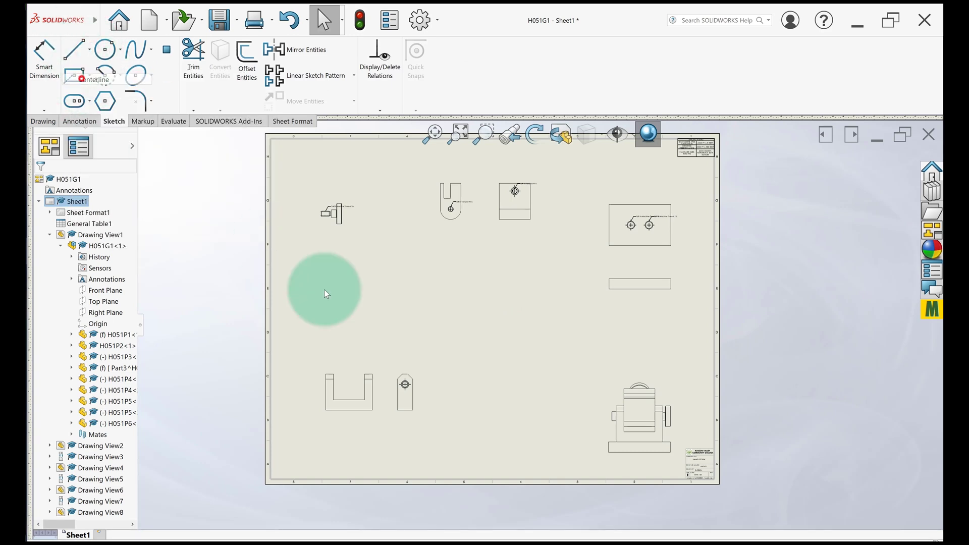
pyautogui.click(271, 309)
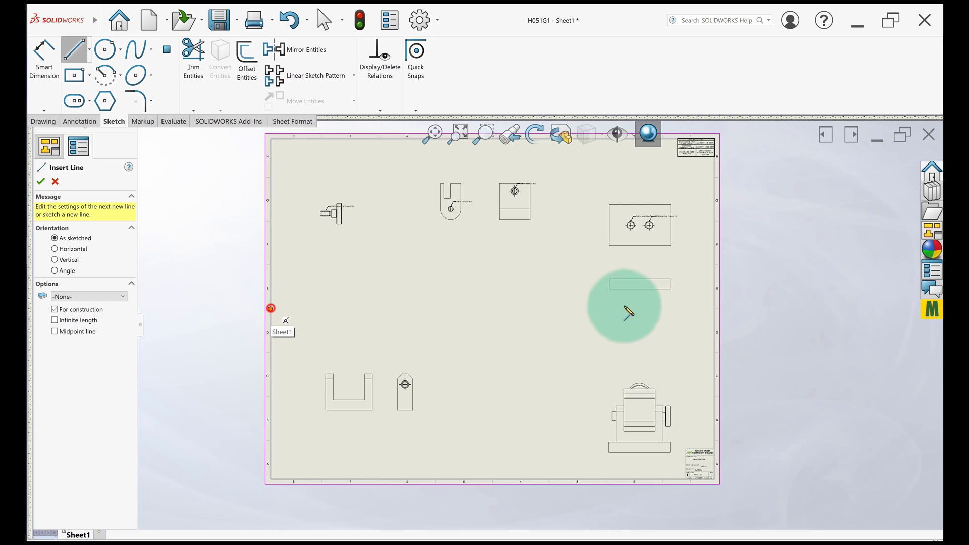
pyautogui.click(714, 309)
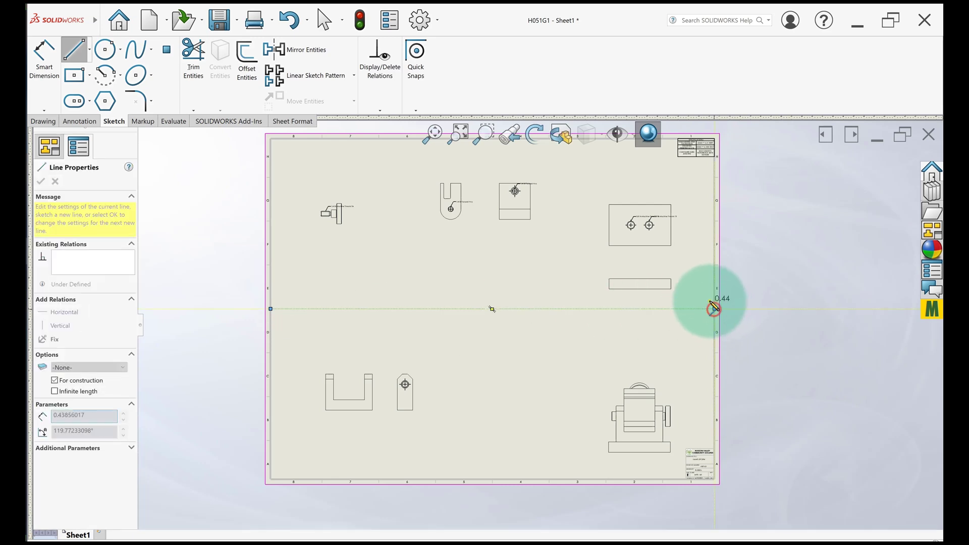
pyautogui.rightClick(713, 304)
pyautogui.click(721, 307)
# Draw a vertical centerline from the sheet's top border to the horizontal divider, between the screw view and the slotted part
pyautogui.moveTo(220, 236); pyautogui.dragTo(219, 222, button='right')
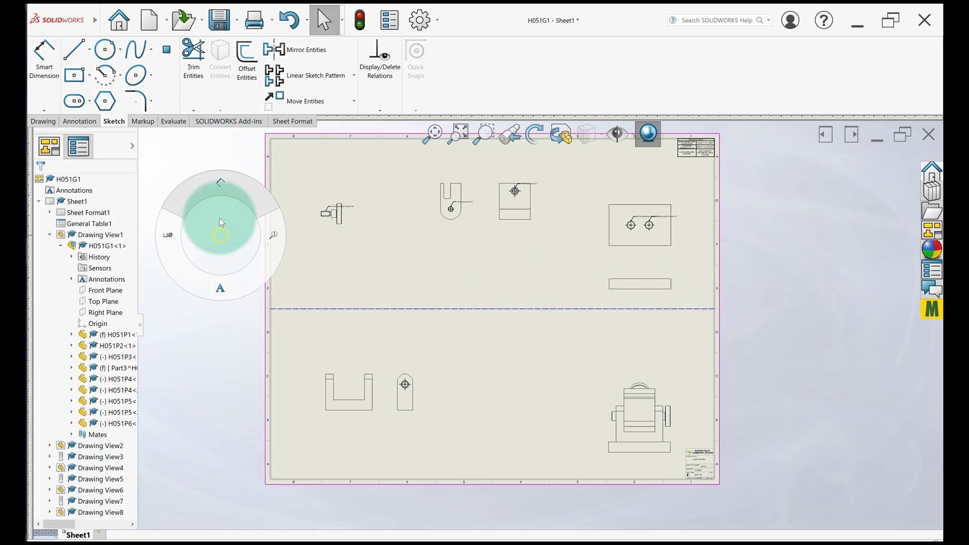
pyautogui.click(89, 49)
pyautogui.click(89, 78)
pyautogui.click(379, 139)
pyautogui.click(379, 309)
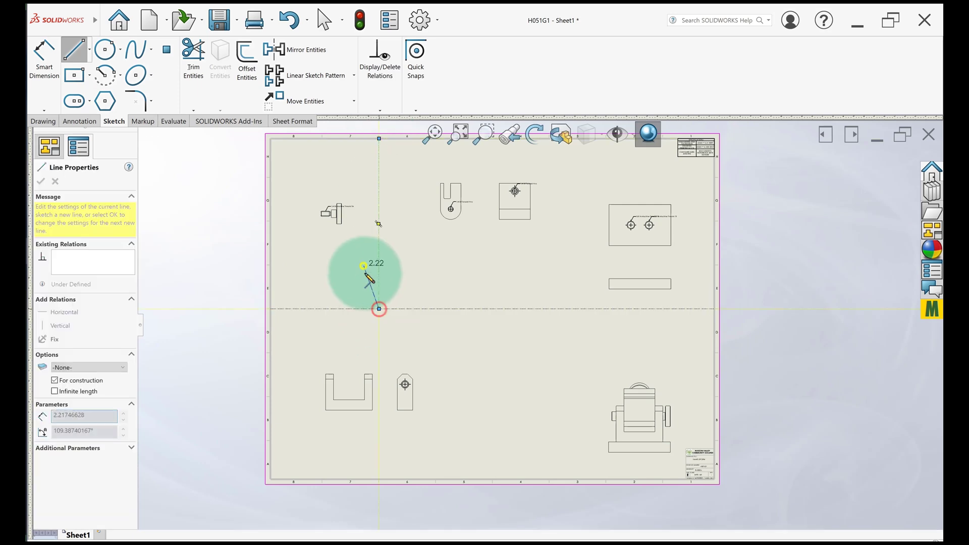
pyautogui.rightClick(365, 268)
pyautogui.click(377, 273)
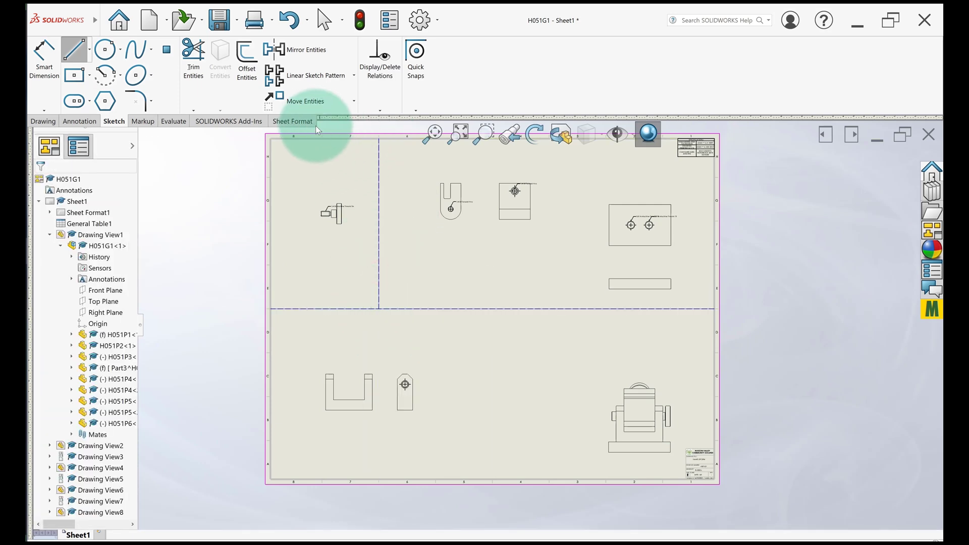
# Move the H051P2 front and side views farther toward the sheet's left border
pyautogui.scroll(-3, 356, 202)
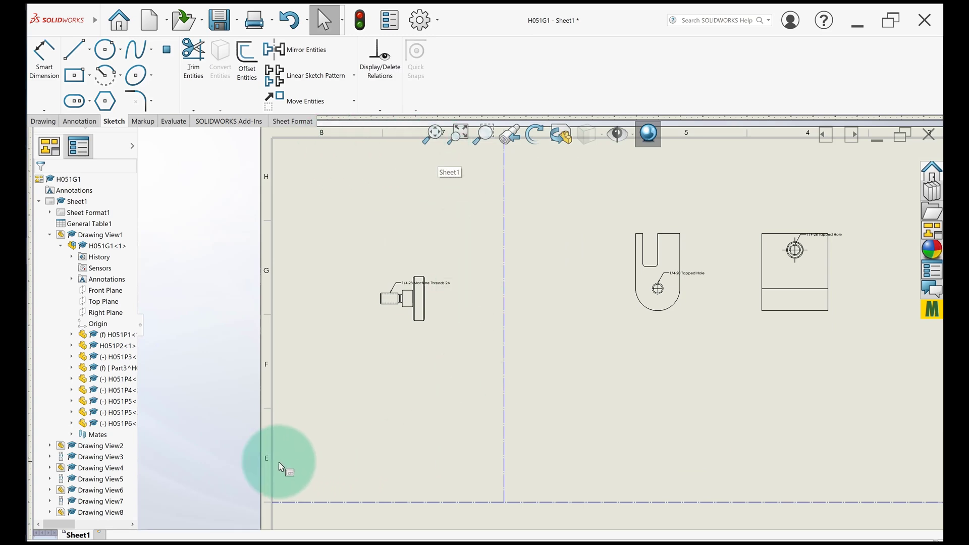
pyautogui.scroll(2, 389, 350)
pyautogui.moveTo(527, 383)
pyautogui.mouseDown(button='middle')
pyautogui.moveTo(415, 277)
pyautogui.moveTo(401, 247)
pyautogui.mouseUp(button='middle')
pyautogui.scroll(2, 391, 347)
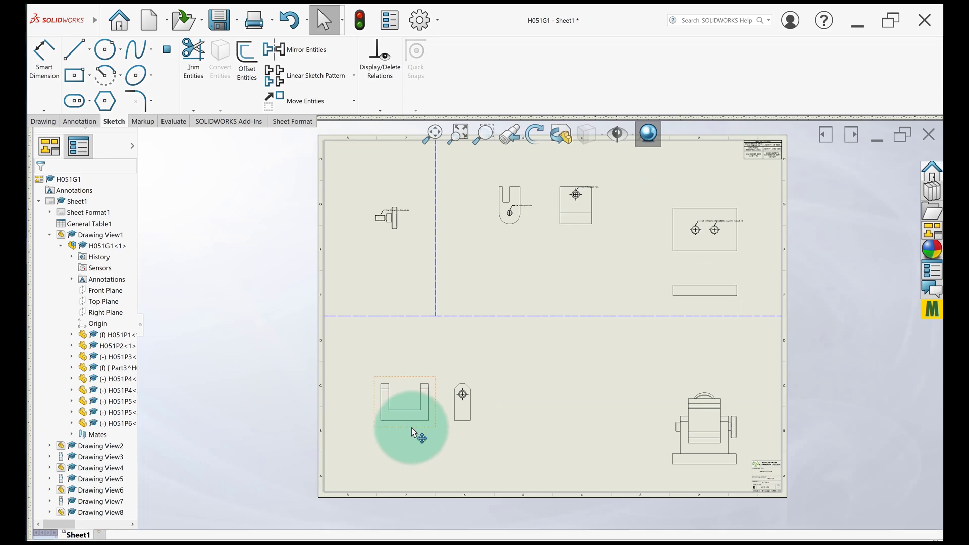
pyautogui.moveTo(413, 433)
pyautogui.mouseDown()
pyautogui.moveTo(359, 430)
pyautogui.moveTo(381, 432)
pyautogui.mouseUp()
pyautogui.click(469, 422)
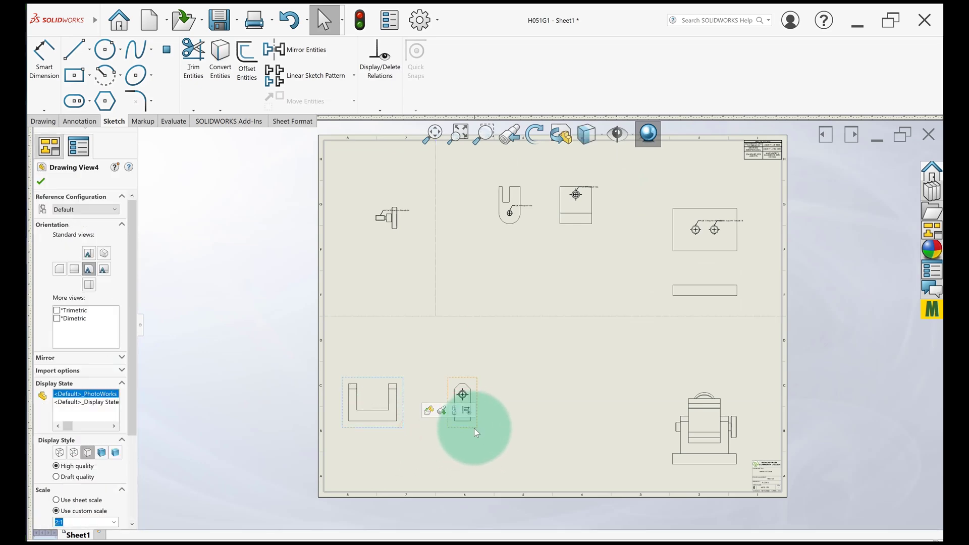
pyautogui.moveTo(474, 427); pyautogui.dragTo(456, 429)
# Draw a vertical dashed divider from the sheet's bottom border to the horizontal divider, between the H051P2 views and the assembly
pyautogui.click(74, 49)
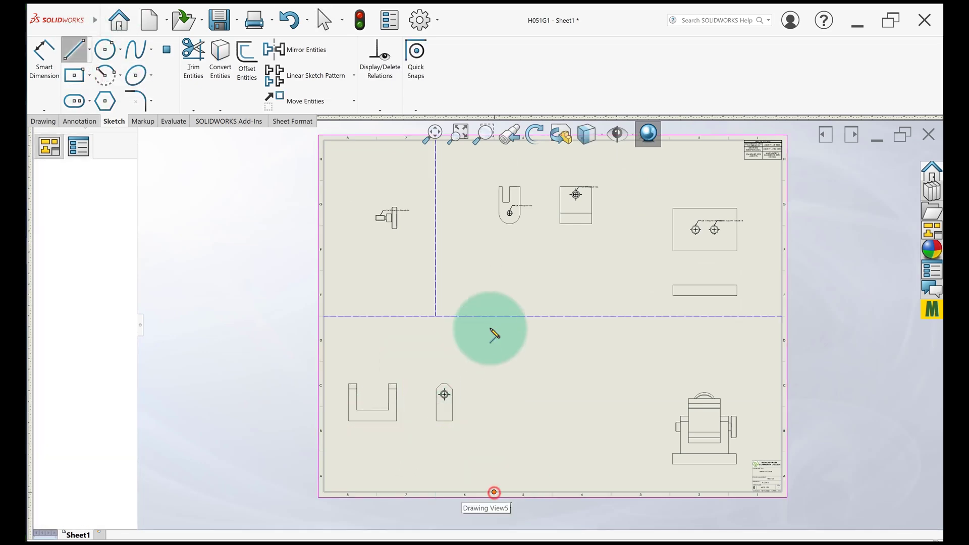
pyautogui.click(493, 316)
pyautogui.rightClick(536, 293)
pyautogui.click(549, 301)
pyautogui.press('f')
# Draw a vertical dashed divider about 8.25 long from the top border to the horizontal divider, between the slotted part and H051P1
pyautogui.click(81, 53)
pyautogui.scroll(1, 537, 324)
pyautogui.click(593, 166)
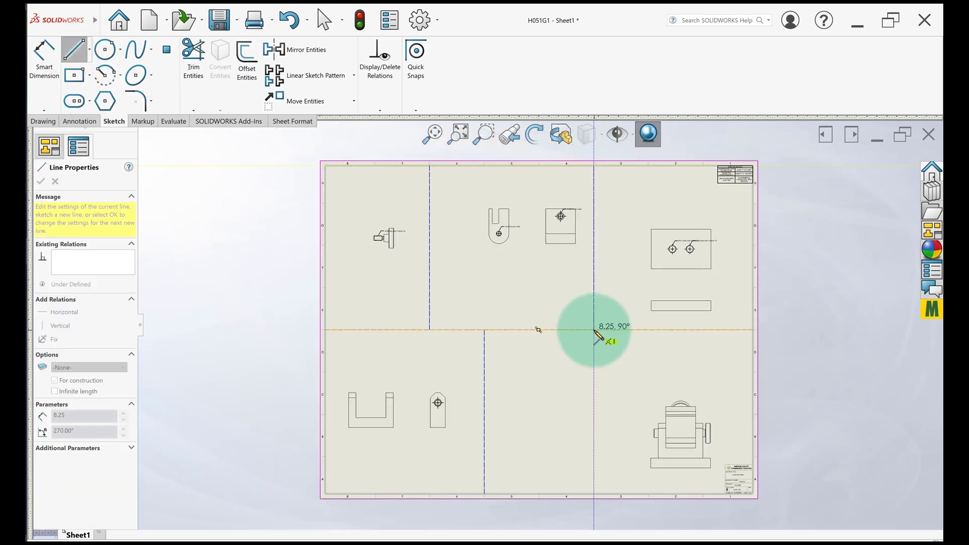
pyautogui.click(593, 330)
pyautogui.press('Escape')
# Move the assembly view away from the title block, closer to the lower vertical divider
pyautogui.moveTo(673, 476); pyautogui.dragTo(553, 462)
pyautogui.click(638, 454)
pyautogui.scroll(-1, 671, 515)
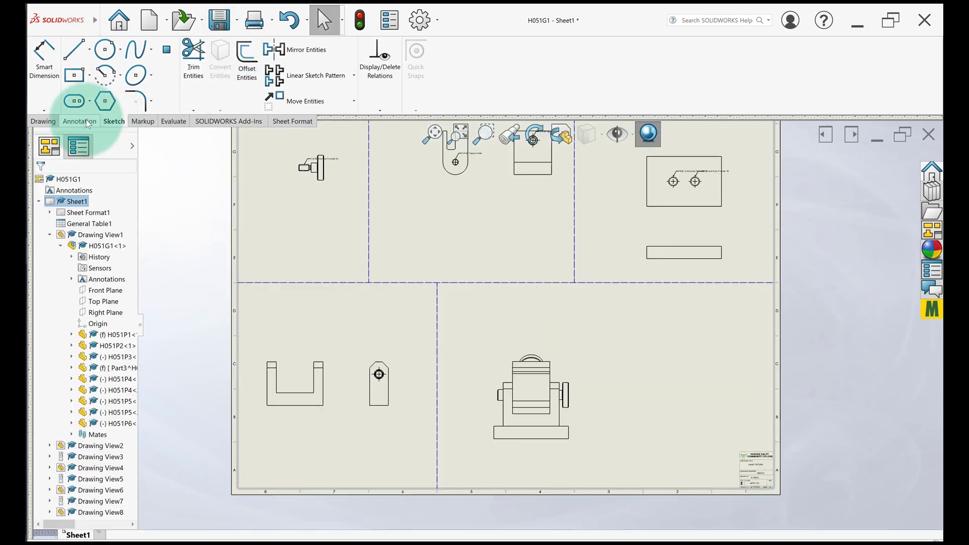
pyautogui.click(79, 121)
pyautogui.click(604, 54)
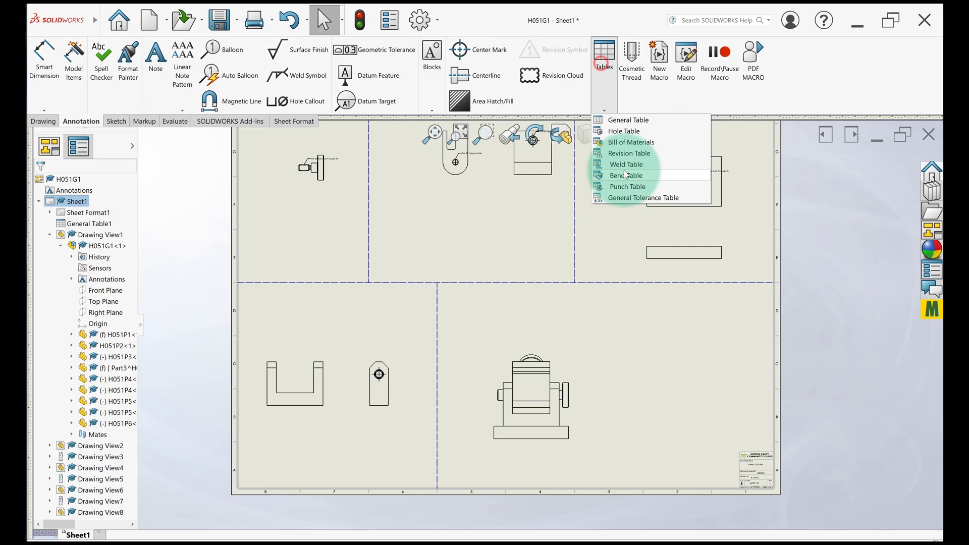
pyautogui.click(627, 120)
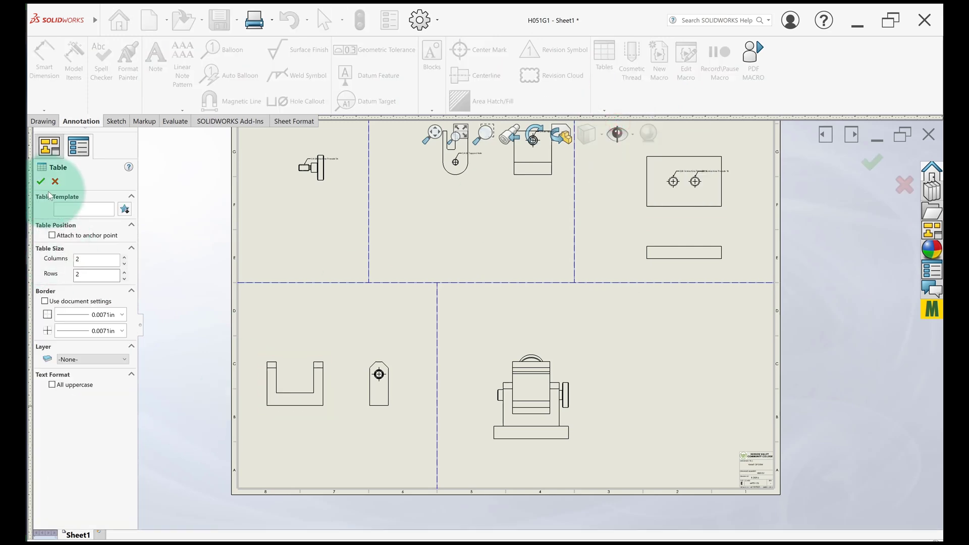
pyautogui.click(55, 181)
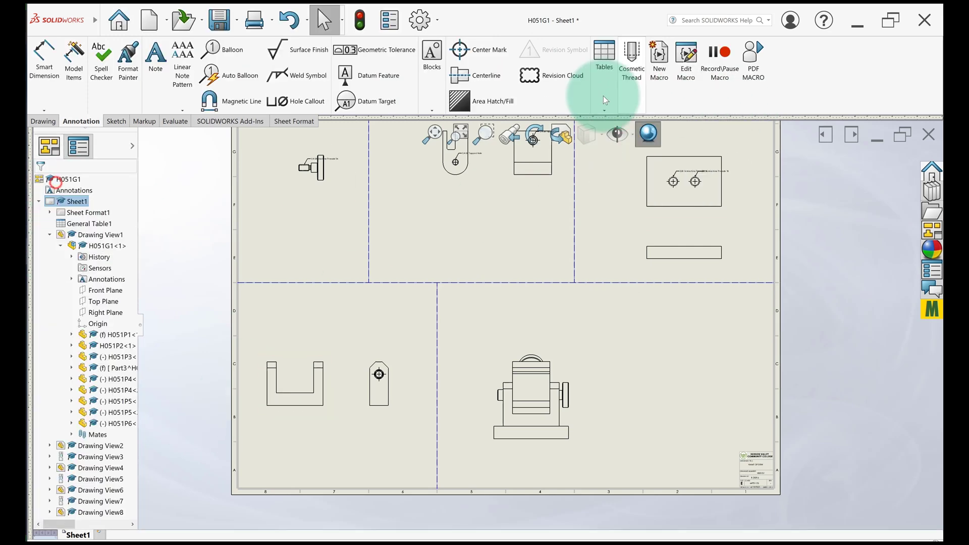
# Insert a top-level-only bill of materials for the assembly view with the bom-standard template, placed against the title block
pyautogui.click(603, 112)
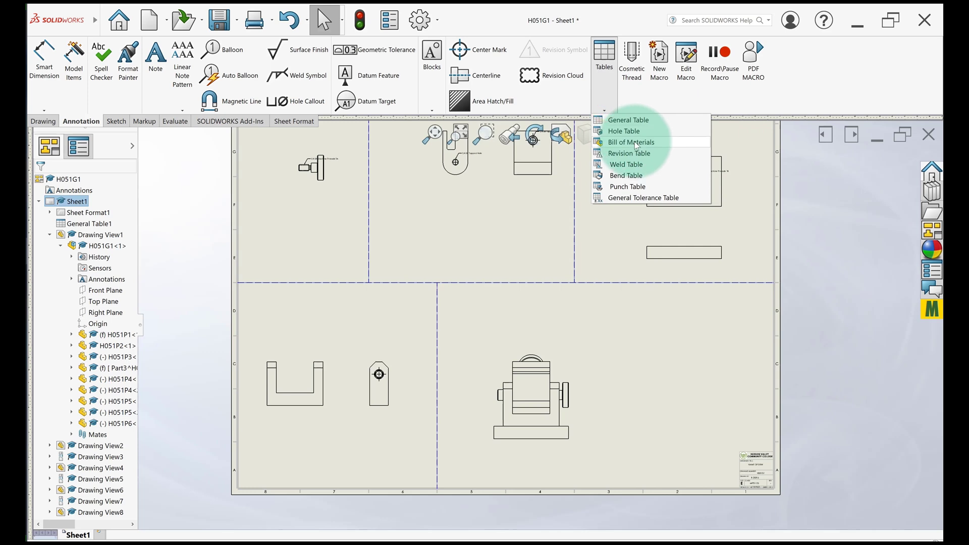
pyautogui.click(631, 142)
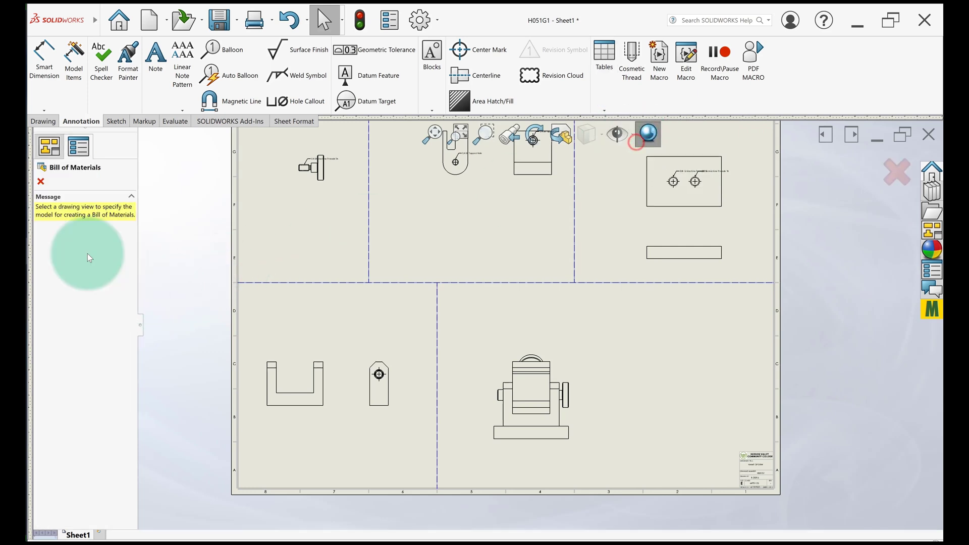
pyautogui.click(543, 421)
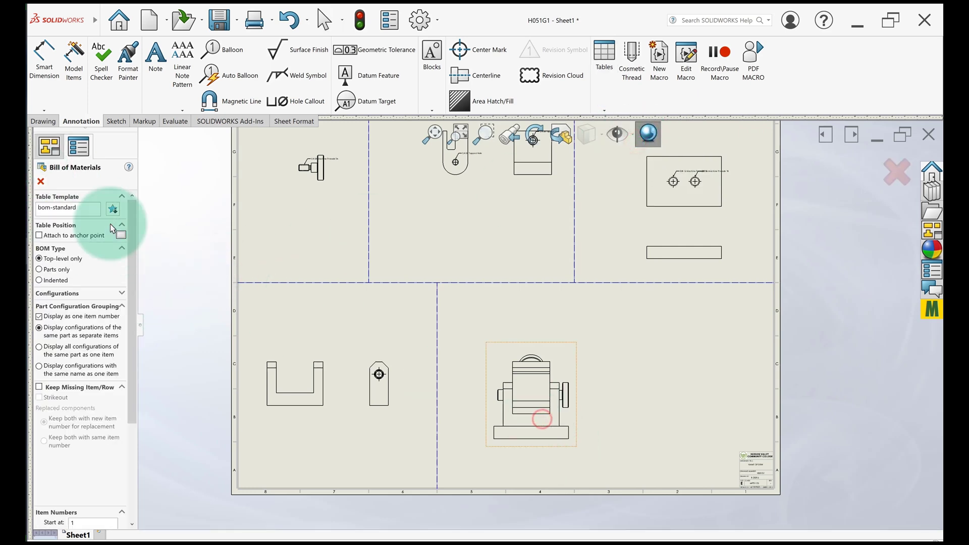
pyautogui.click(42, 181)
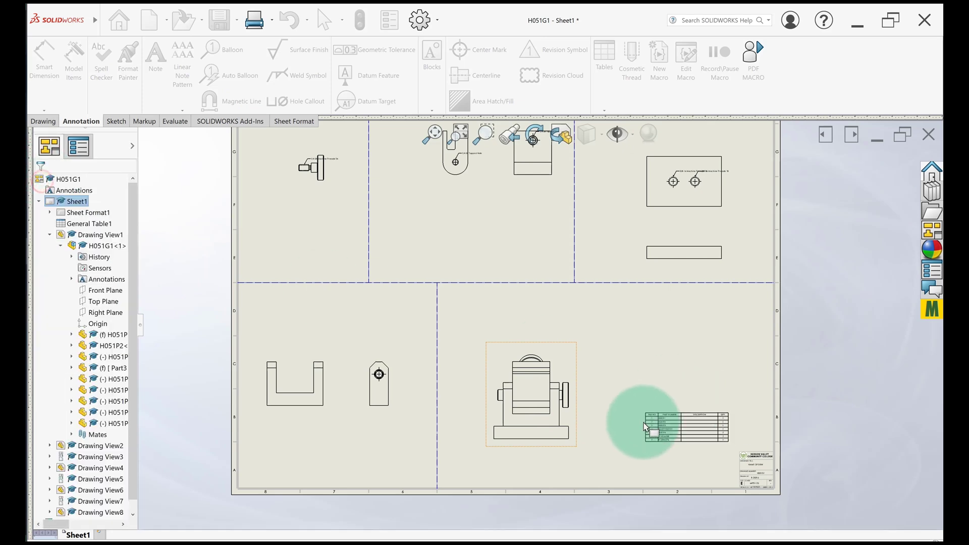
pyautogui.click(651, 456)
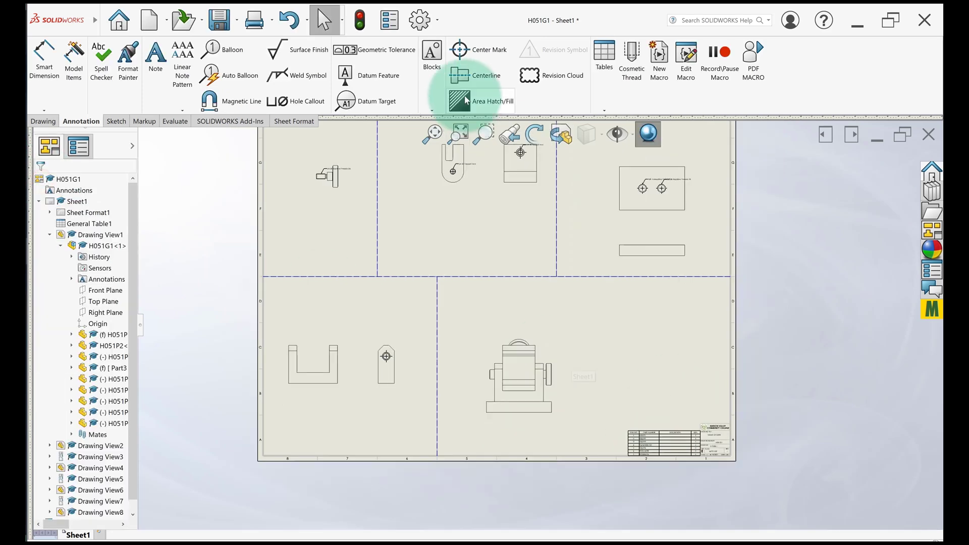
# Add auto balloons with item numbers around the assembly view, using the square layout, edge leaders and magnetic lines
pyautogui.click(227, 75)
pyautogui.click(512, 377)
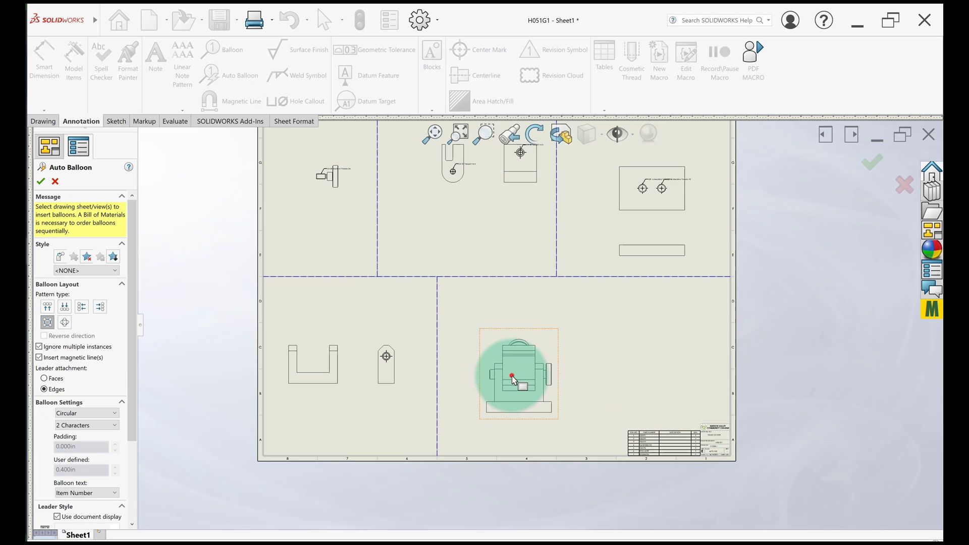
pyautogui.click(41, 182)
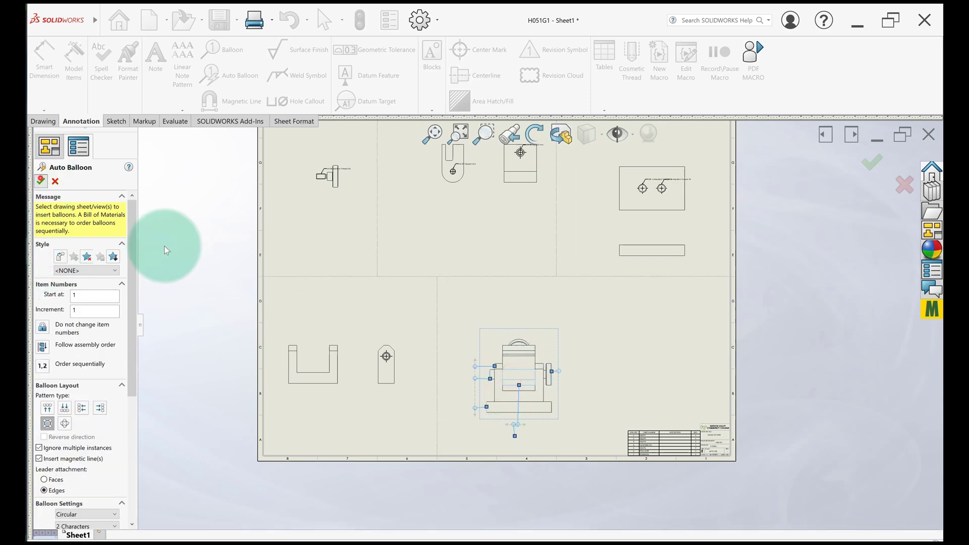
# Separate the two overlapping balloons beneath the assembly, moving balloon 4 farther below and balloon 3 out past the base's right side
pyautogui.scroll(3, 493, 413)
pyautogui.scroll(2, 493, 413)
pyautogui.click(494, 388)
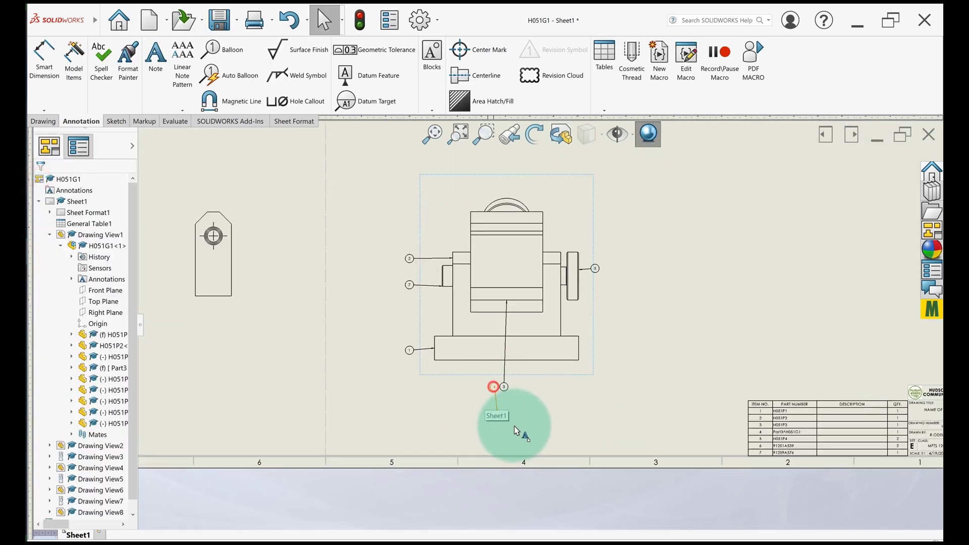
pyautogui.click(503, 387)
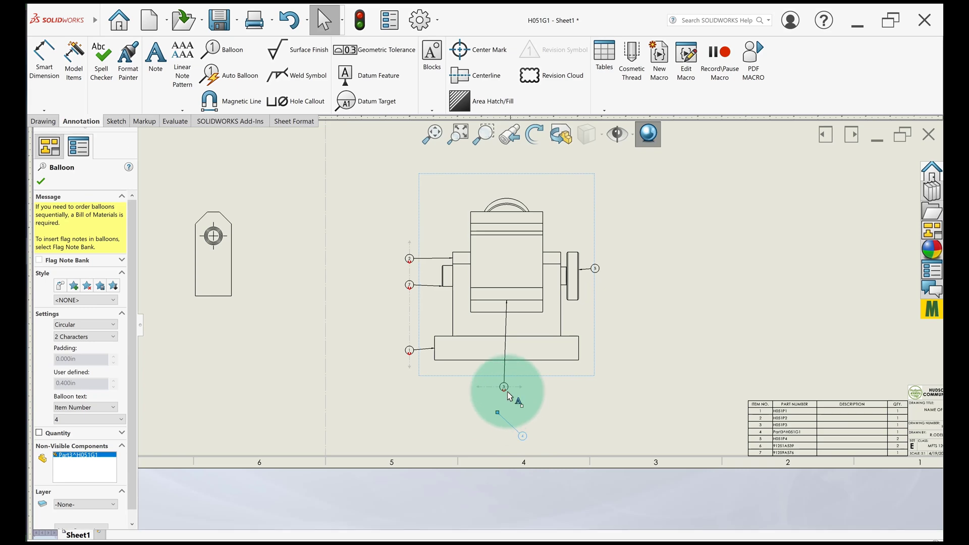
pyautogui.moveTo(578, 383); pyautogui.dragTo(578, 383)
pyautogui.scroll(-4, 495, 429)
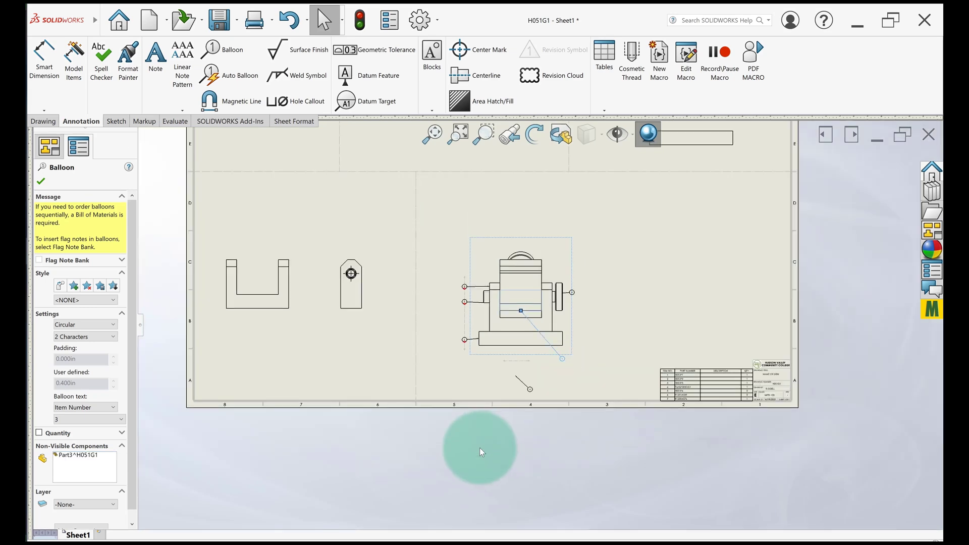
pyautogui.moveTo(504, 203); pyautogui.dragTo(528, 300, button='middle')
pyautogui.press('Escape')
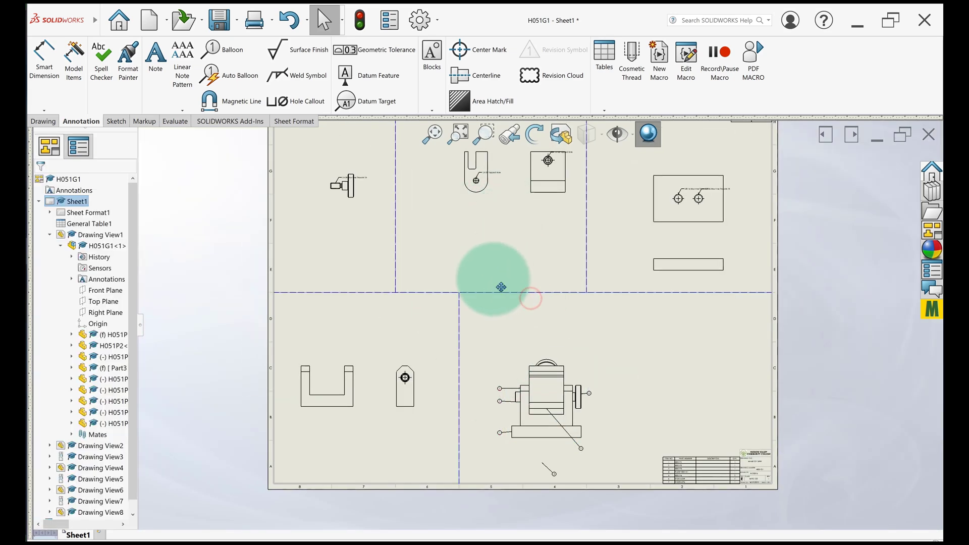
# Import the slotted part's model dimensions from the selected feature into all views, and move its overall height dimension between its two views
pyautogui.scroll(2, 429, 262)
pyautogui.click(74, 61)
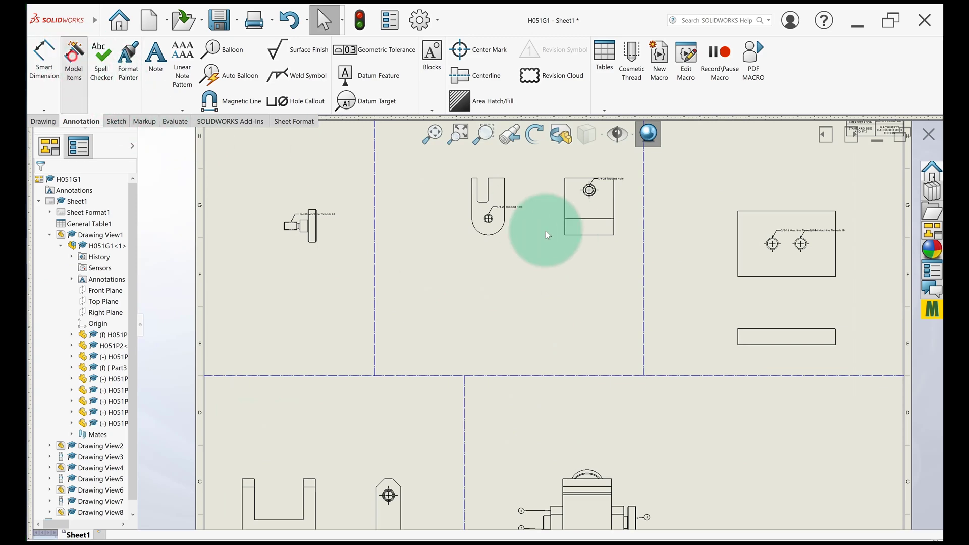
pyautogui.click(586, 226)
pyautogui.moveTo(585, 212); pyautogui.dragTo(508, 255, button='middle')
pyautogui.scroll(3, 585, 220)
pyautogui.click(56, 182)
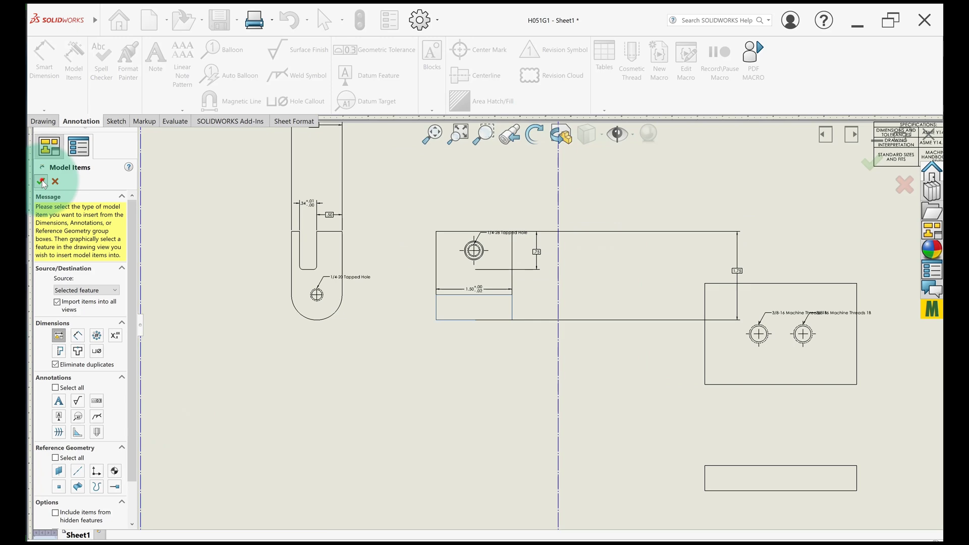
pyautogui.moveTo(736, 272); pyautogui.dragTo(396, 275)
pyautogui.click(447, 391)
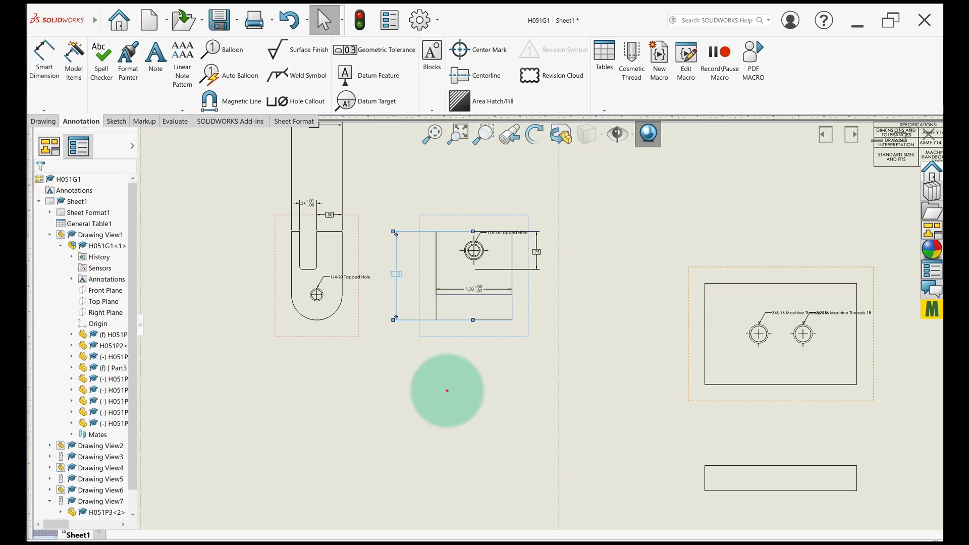
# Import the model dimensions of the two-hole H051P1 plate from the selected feature into its views
pyautogui.click(70, 60)
pyautogui.click(768, 362)
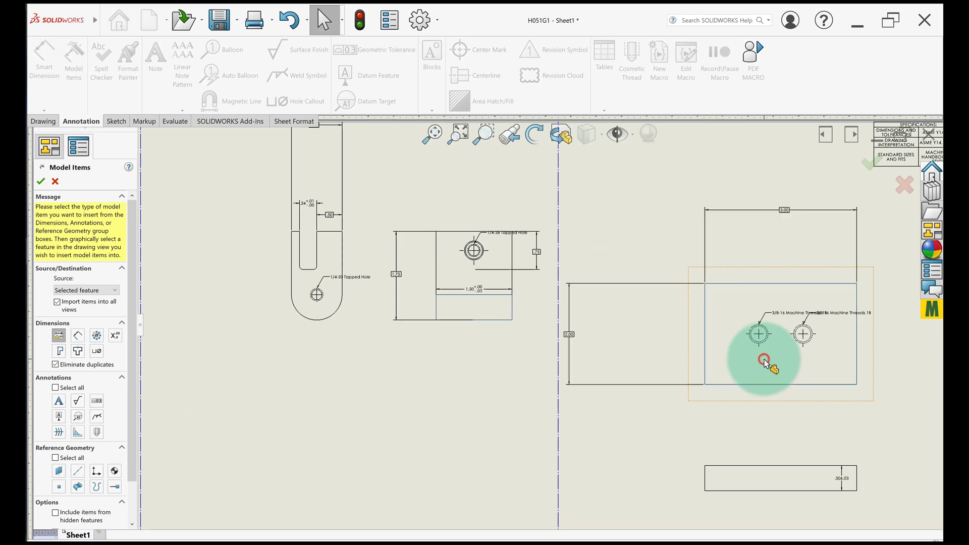
pyautogui.click(728, 413)
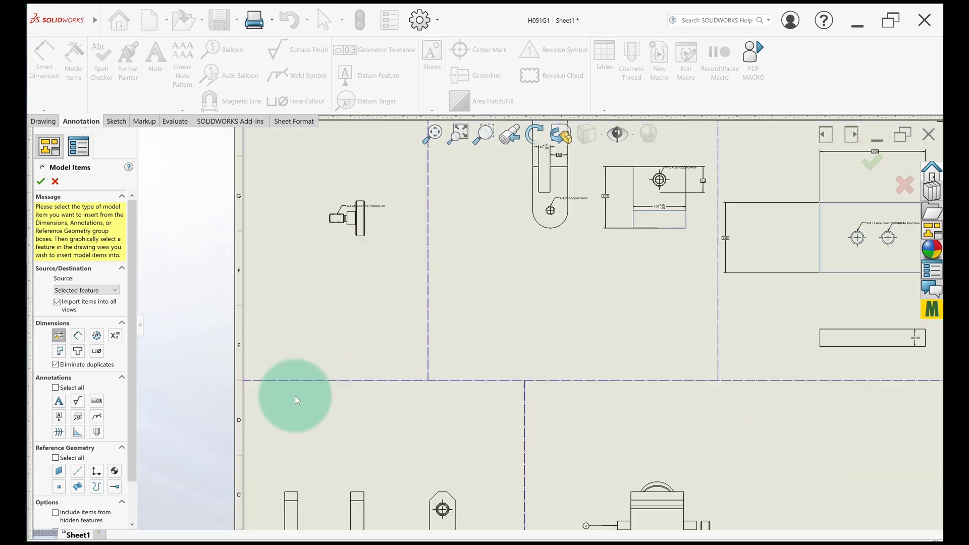
pyautogui.scroll(-1, 474, 374)
pyautogui.scroll(3, 430, 404)
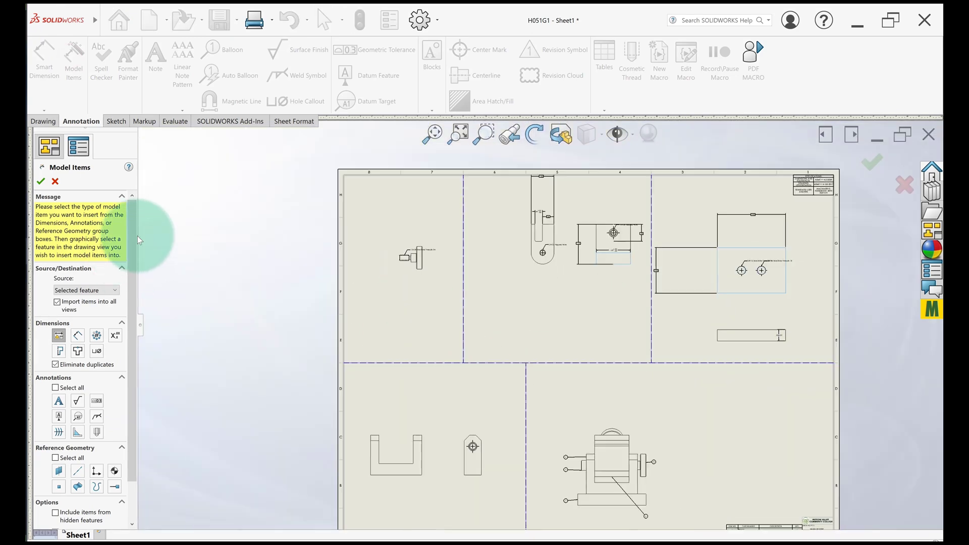
pyautogui.click(44, 180)
pyautogui.click(51, 179)
pyautogui.click(615, 312)
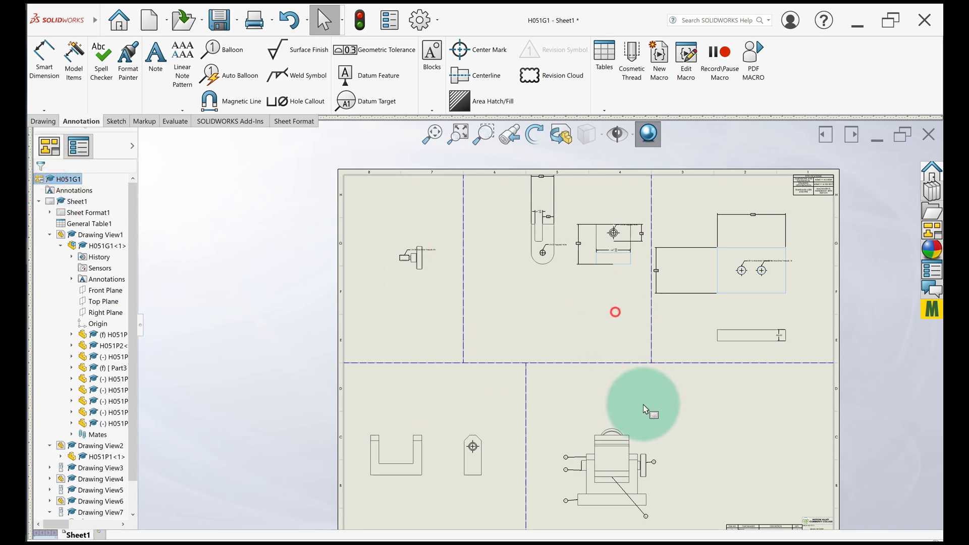
pyautogui.moveTo(644, 405); pyautogui.dragTo(579, 365, button='middle')
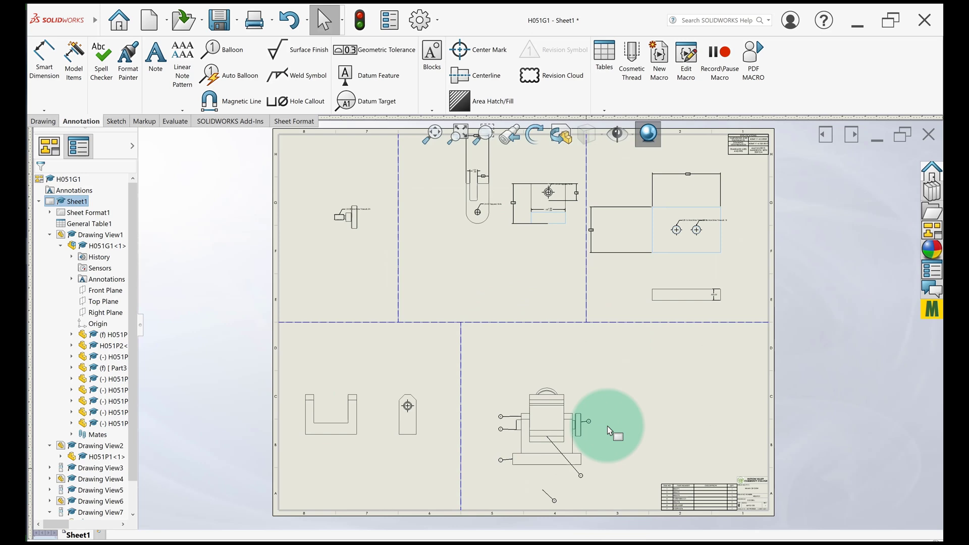
pyautogui.moveTo(552, 388); pyautogui.dragTo(585, 469)
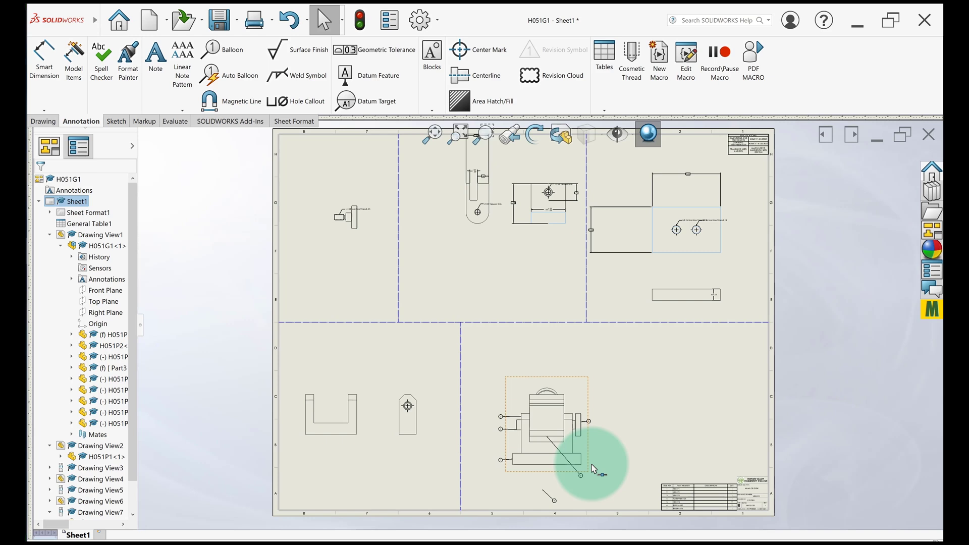
pyautogui.click(868, 410)
pyautogui.scroll(-1, 781, 383)
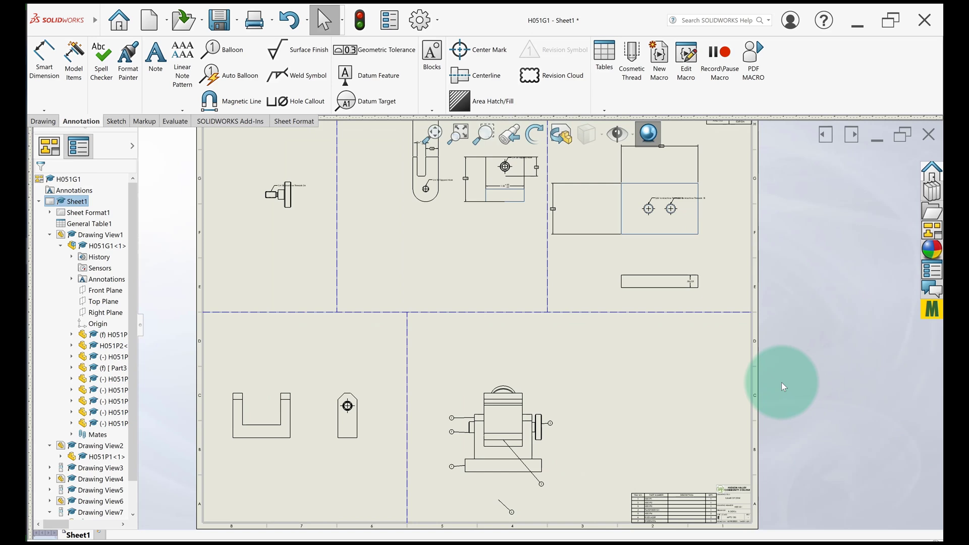